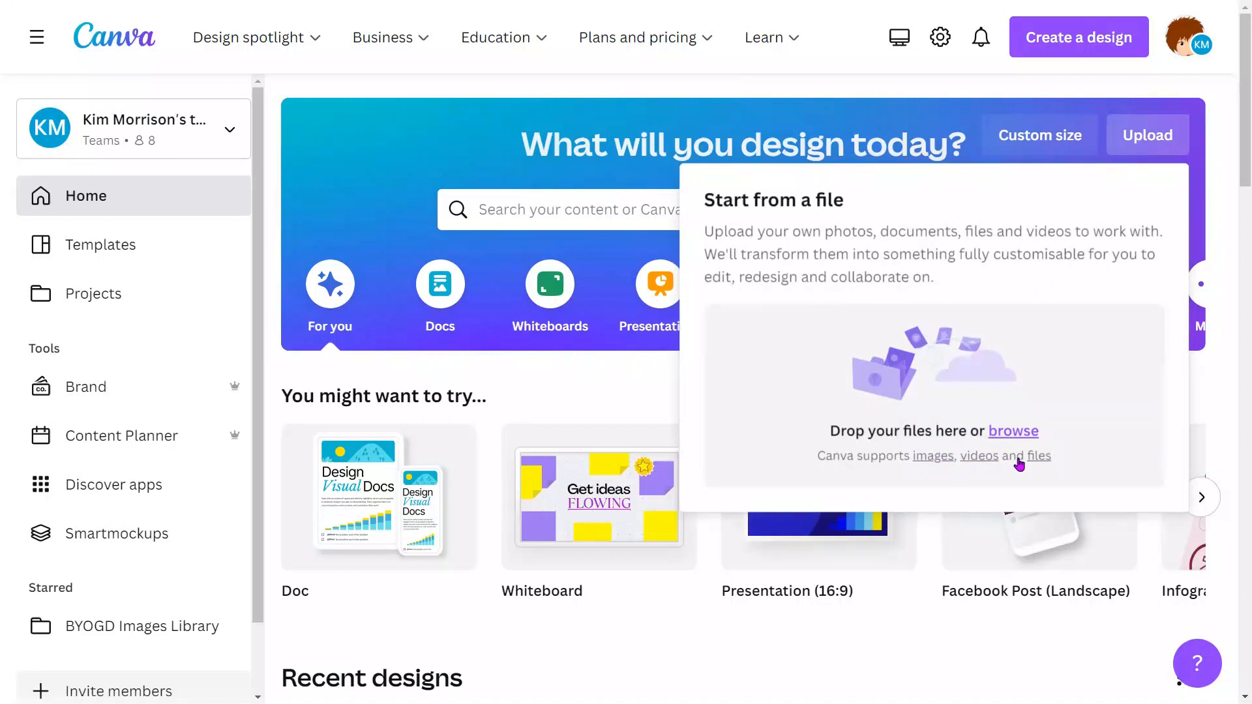
- Upload the fireworks image file BeYourOwnGraphicDesigner.com12756 from the Downloads folder
click(1021, 435)
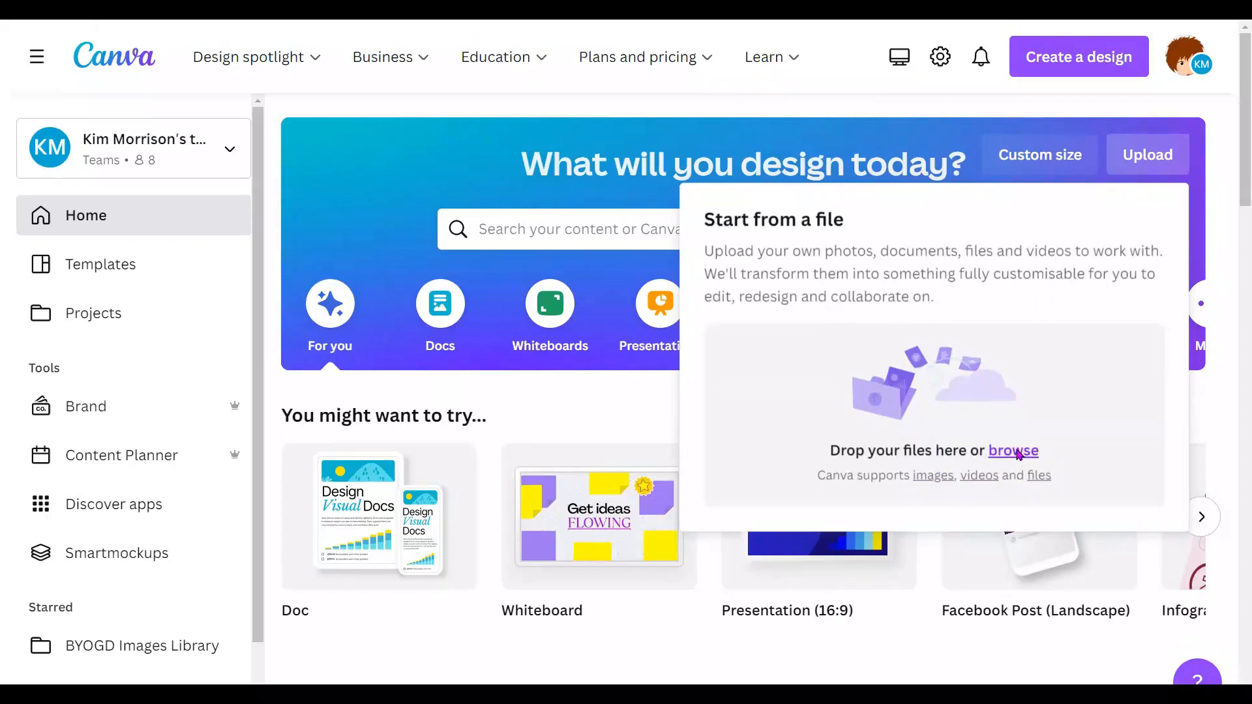
click(480, 206)
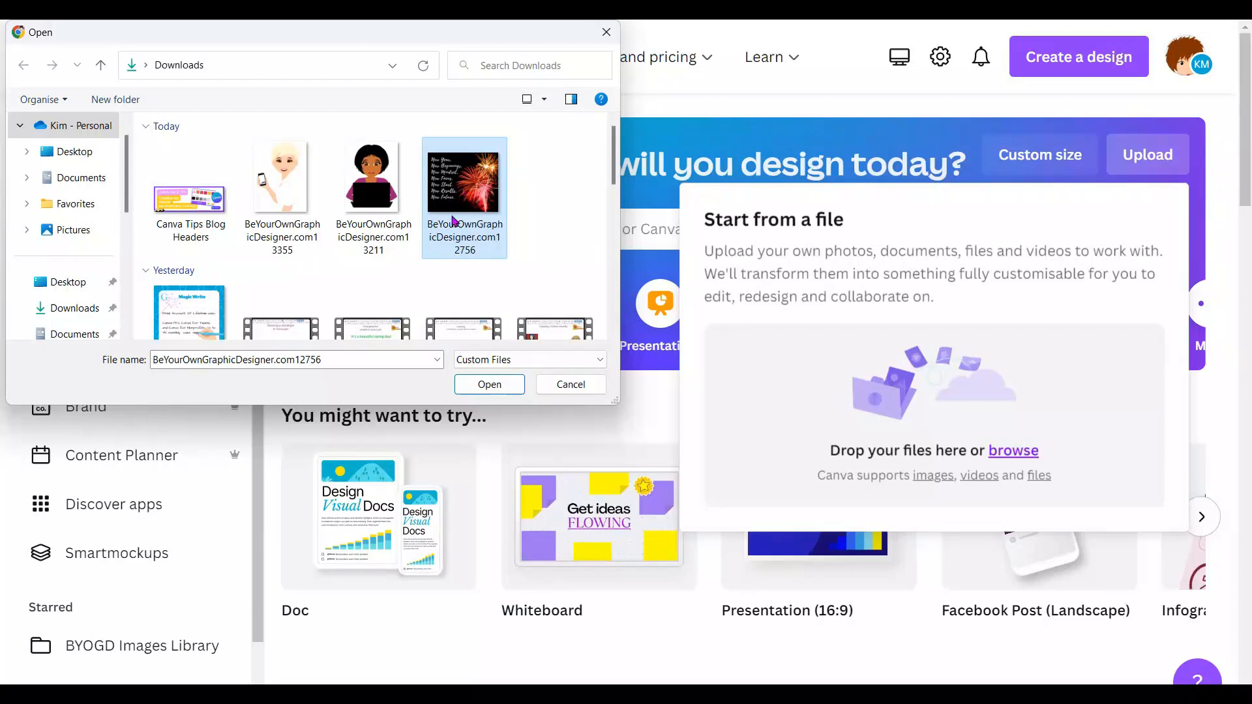
click(482, 383)
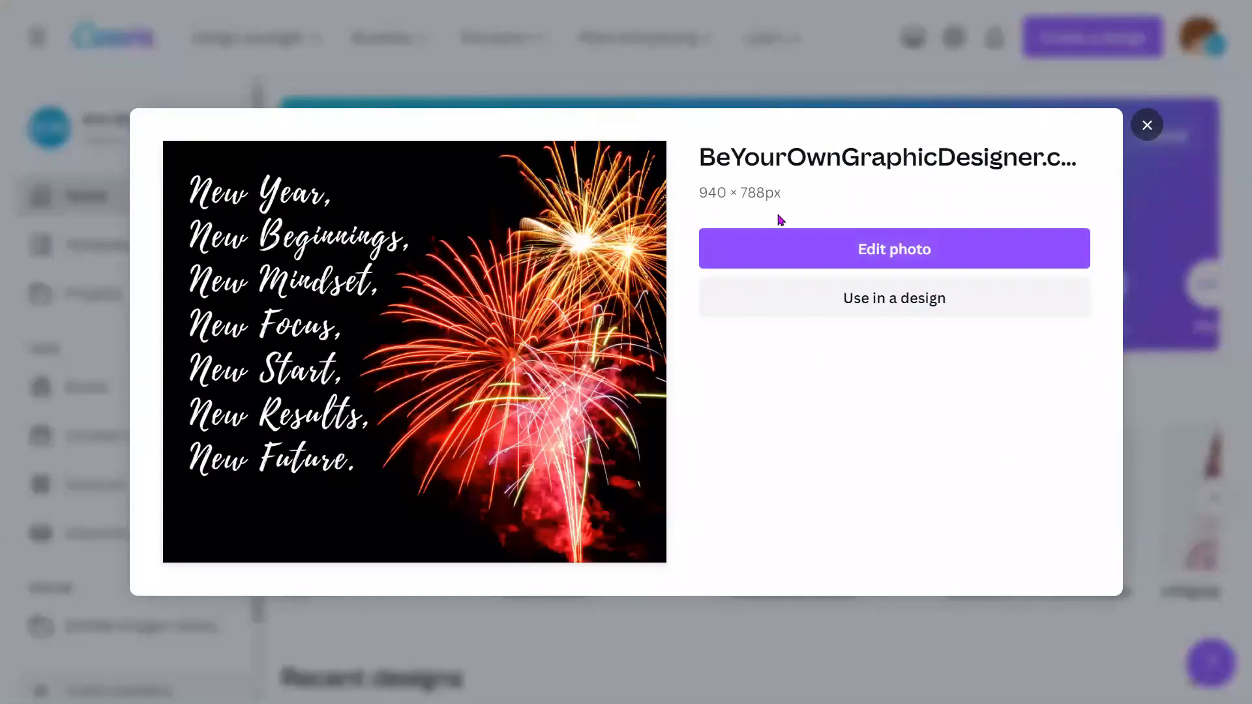
- Use the uploaded fireworks photo in a new design and check it among the uploaded images
click(877, 254)
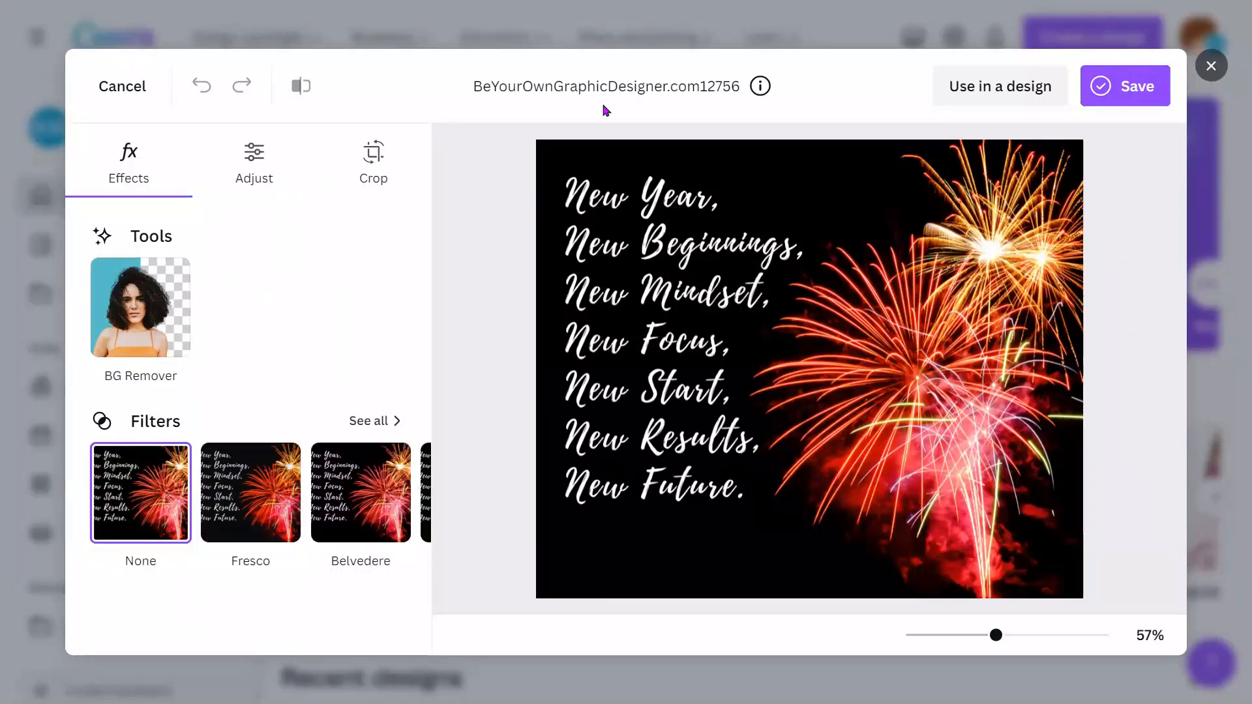
click(1006, 96)
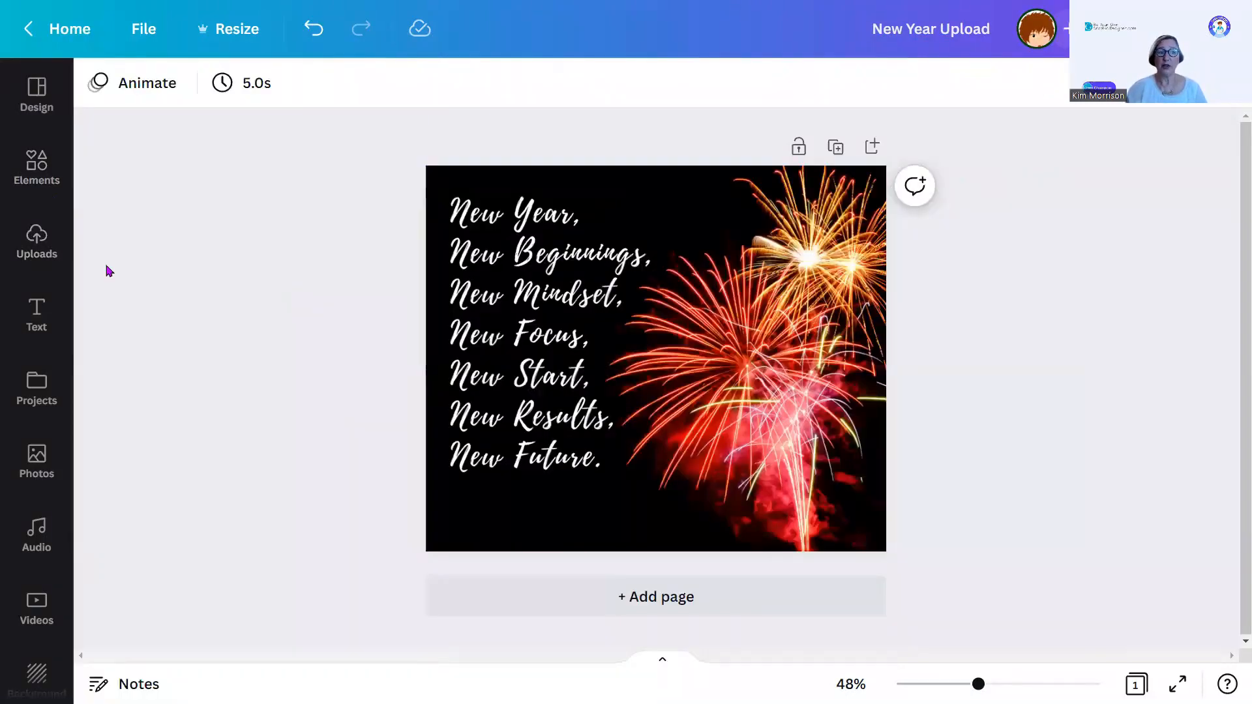
click(36, 246)
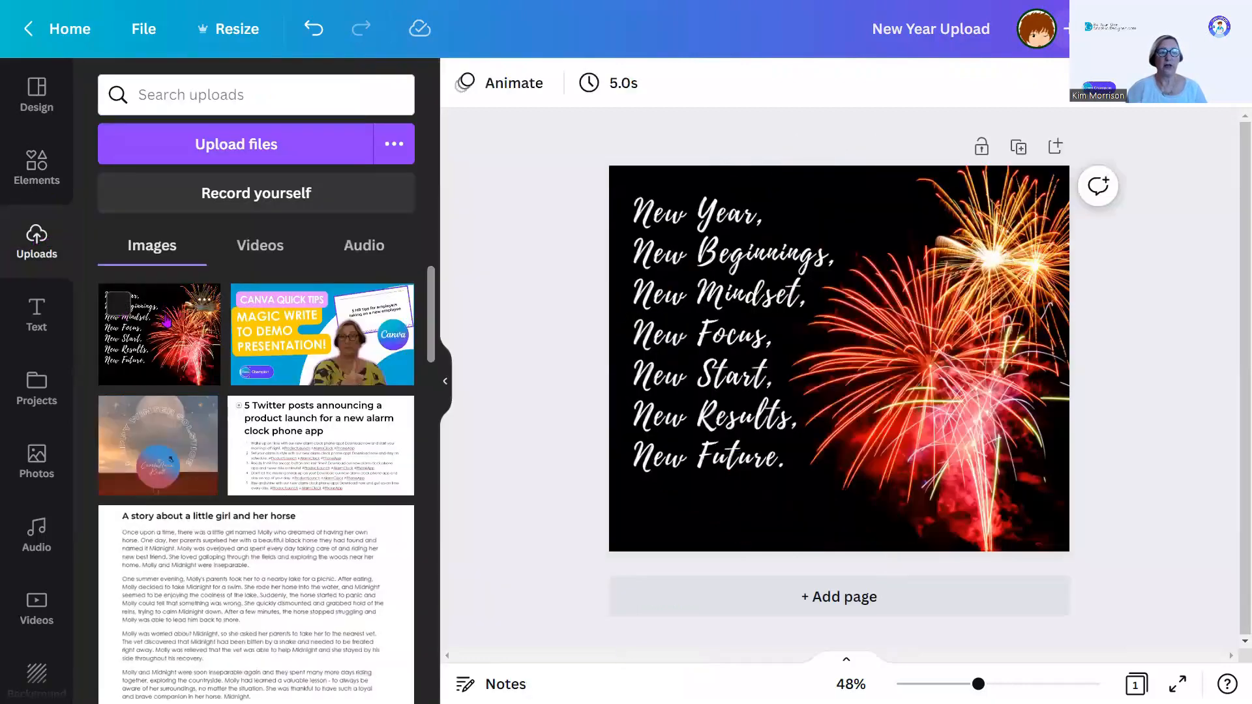
click(204, 302)
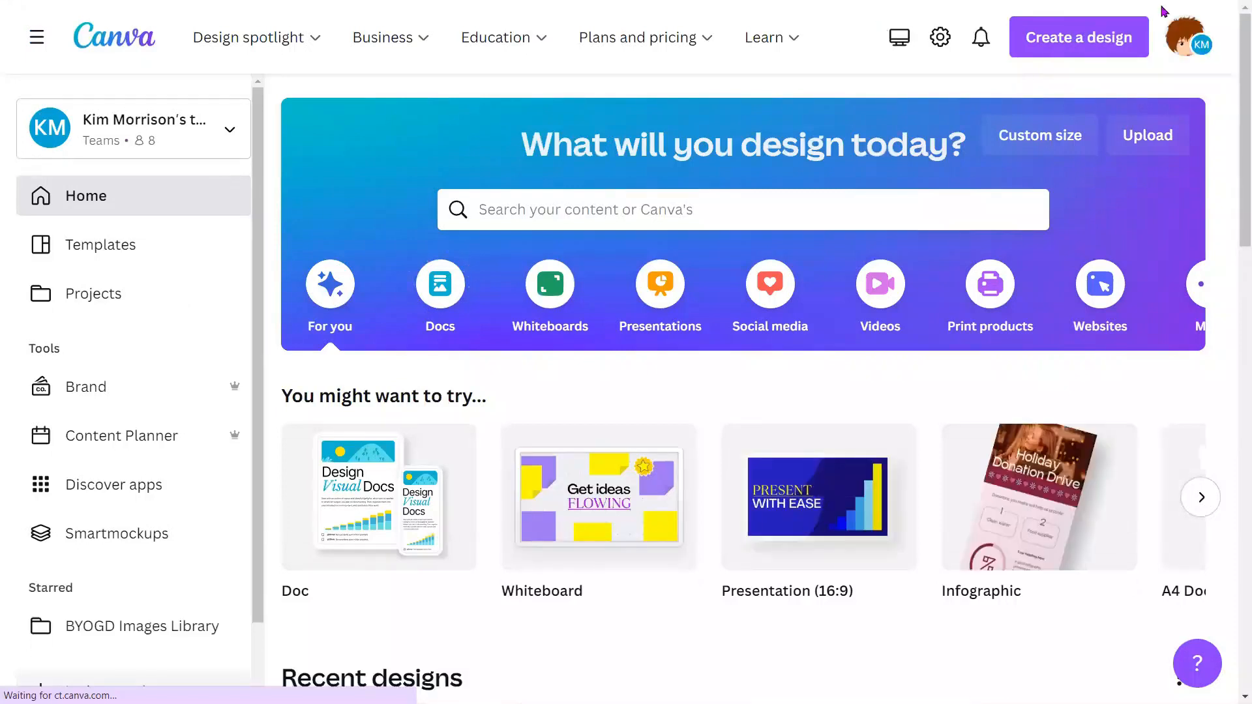
- Import the image file BeYourOwnGraphicDesigner.com13355 from Downloads and view it among the project images
click(1056, 47)
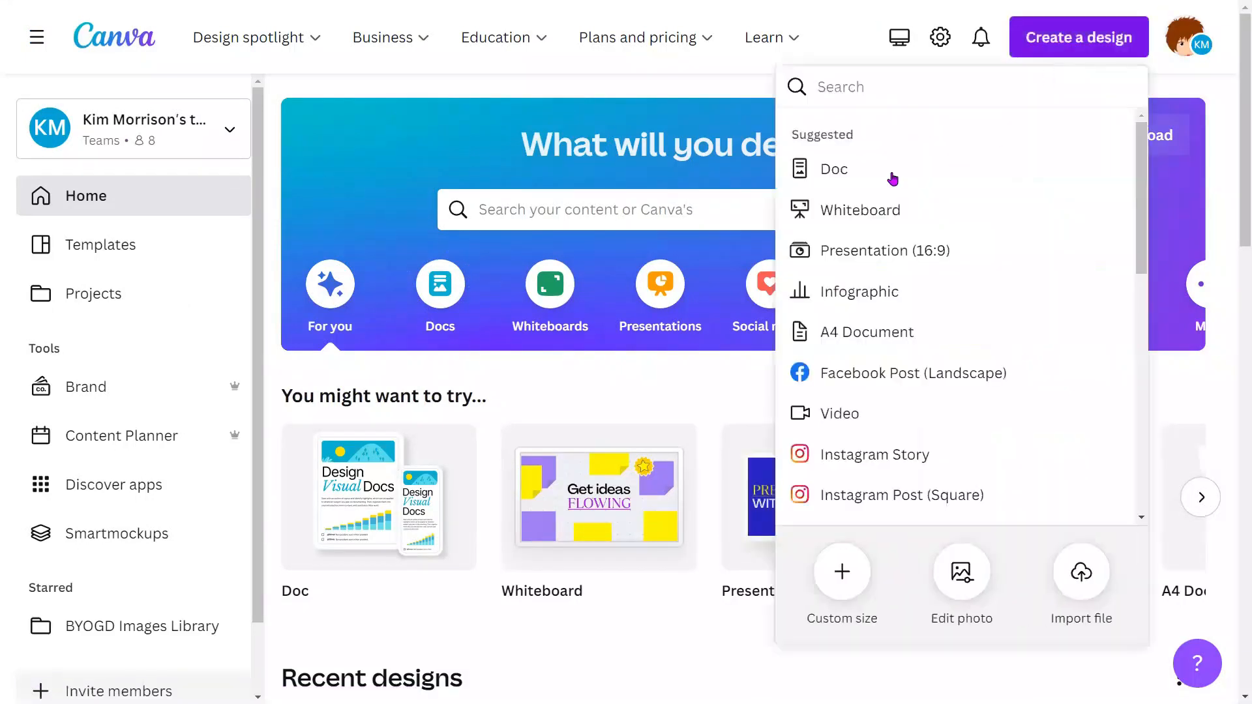
scroll(929, 462, down, 1)
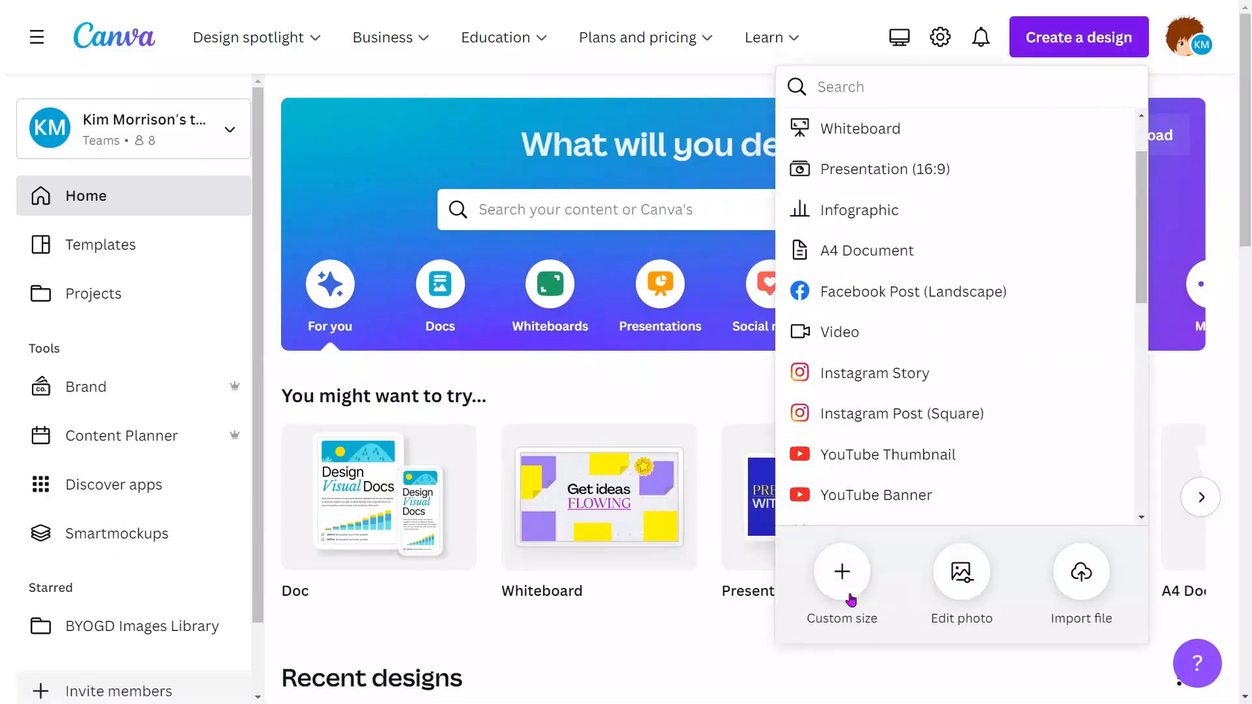
click(1082, 572)
click(257, 225)
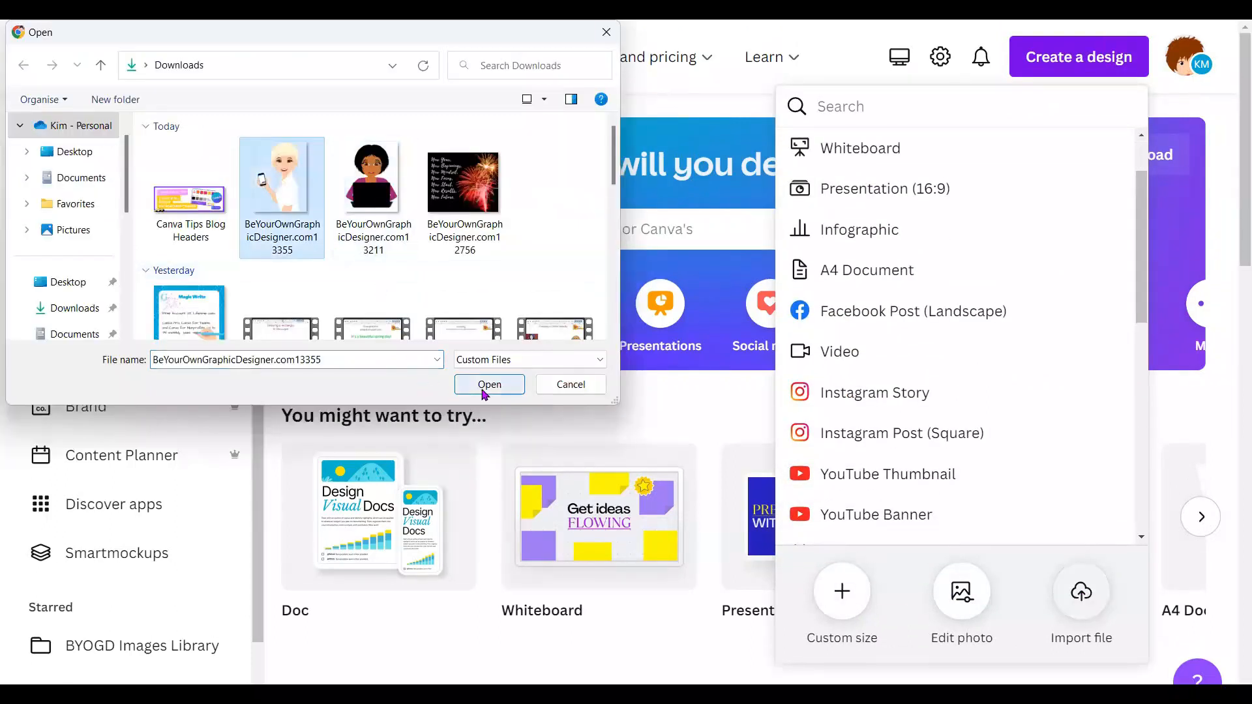
click(490, 385)
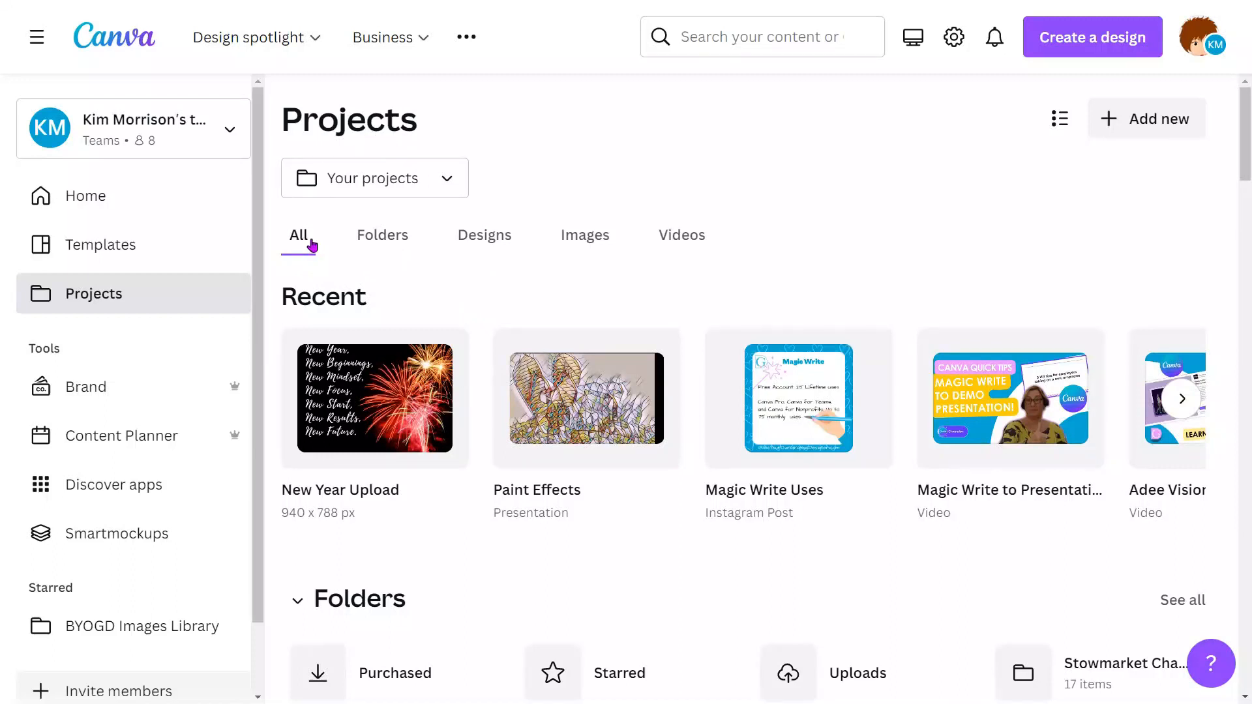
click(591, 239)
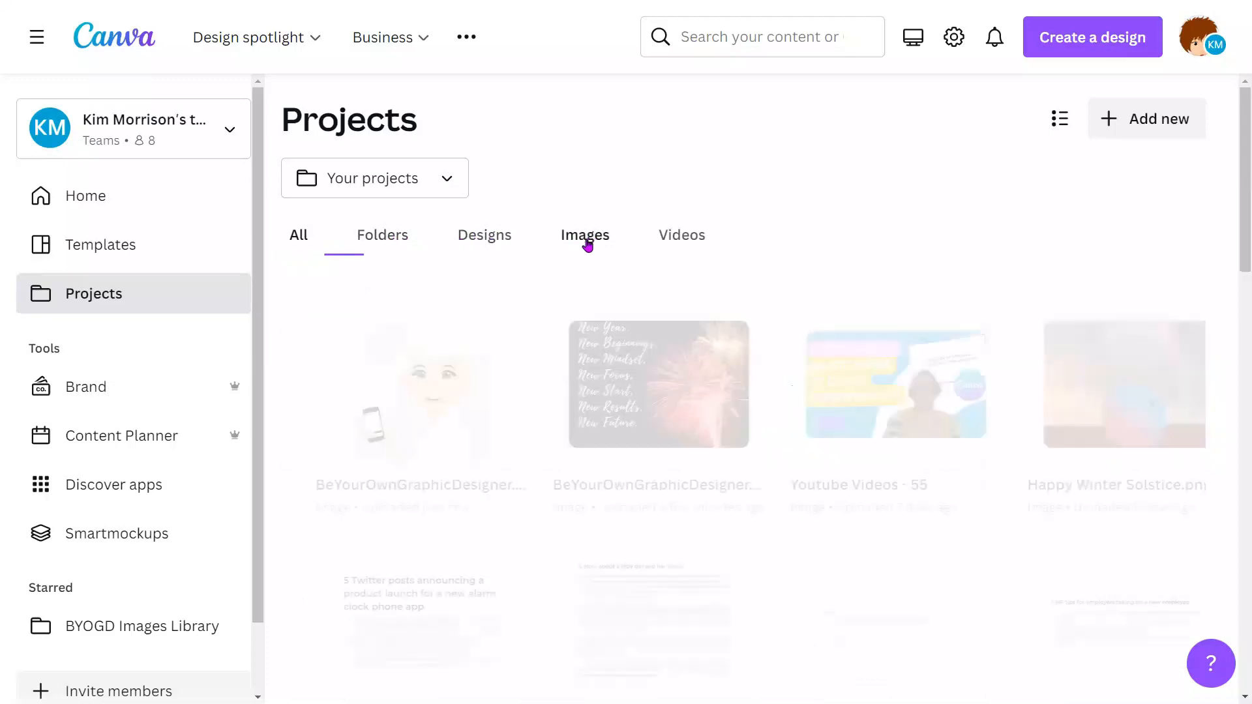
mouse_move(399, 414)
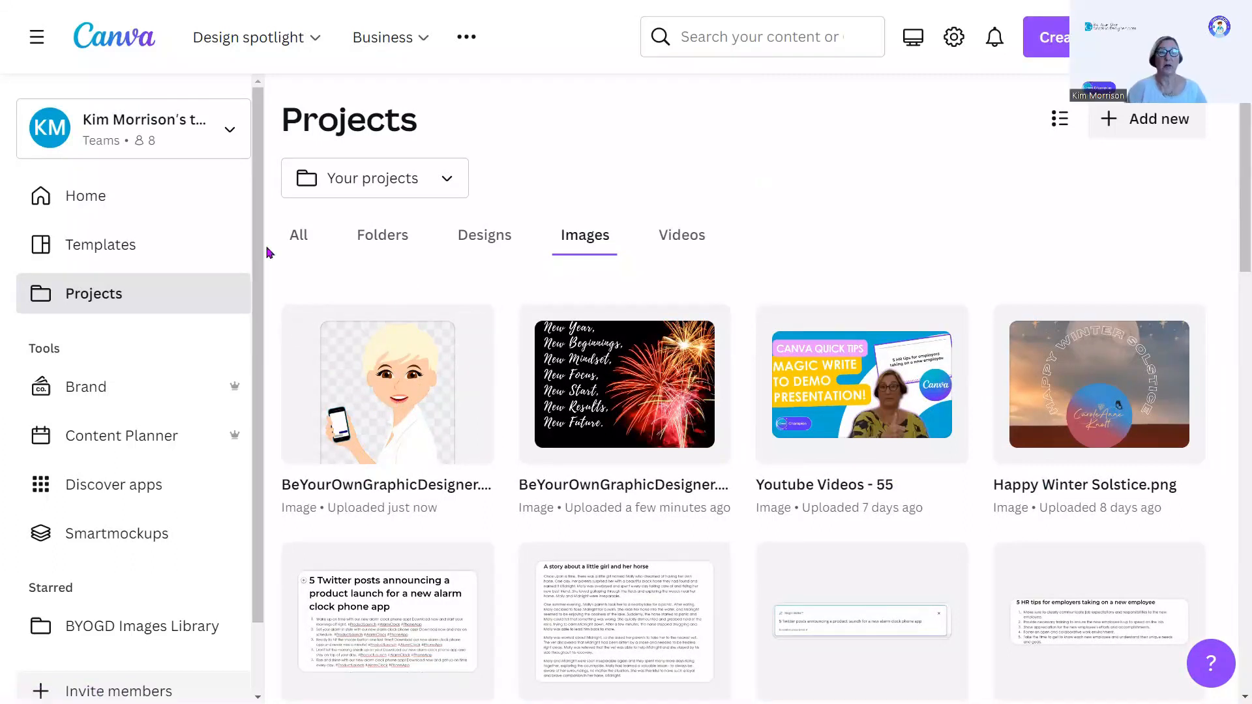
- Upload the Magic Write Uses image from Downloads through the Edit Photo option for social media on the home page
click(90, 199)
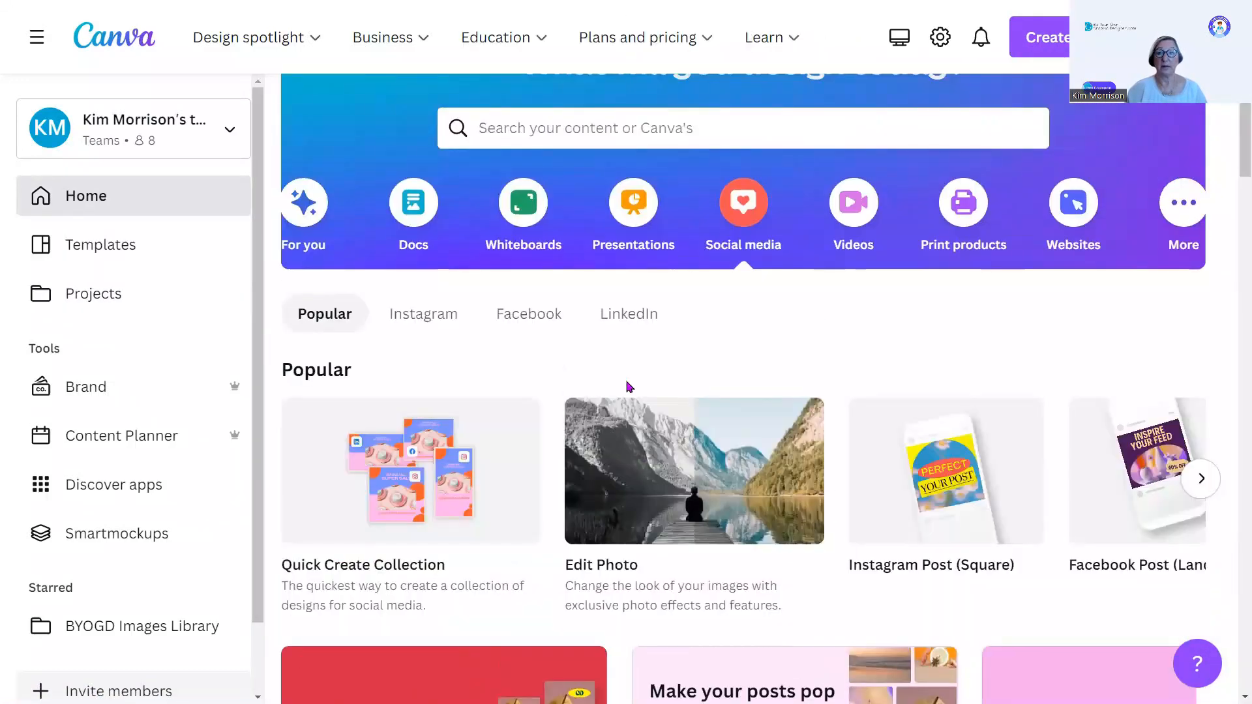
scroll(457, 390, down, 1)
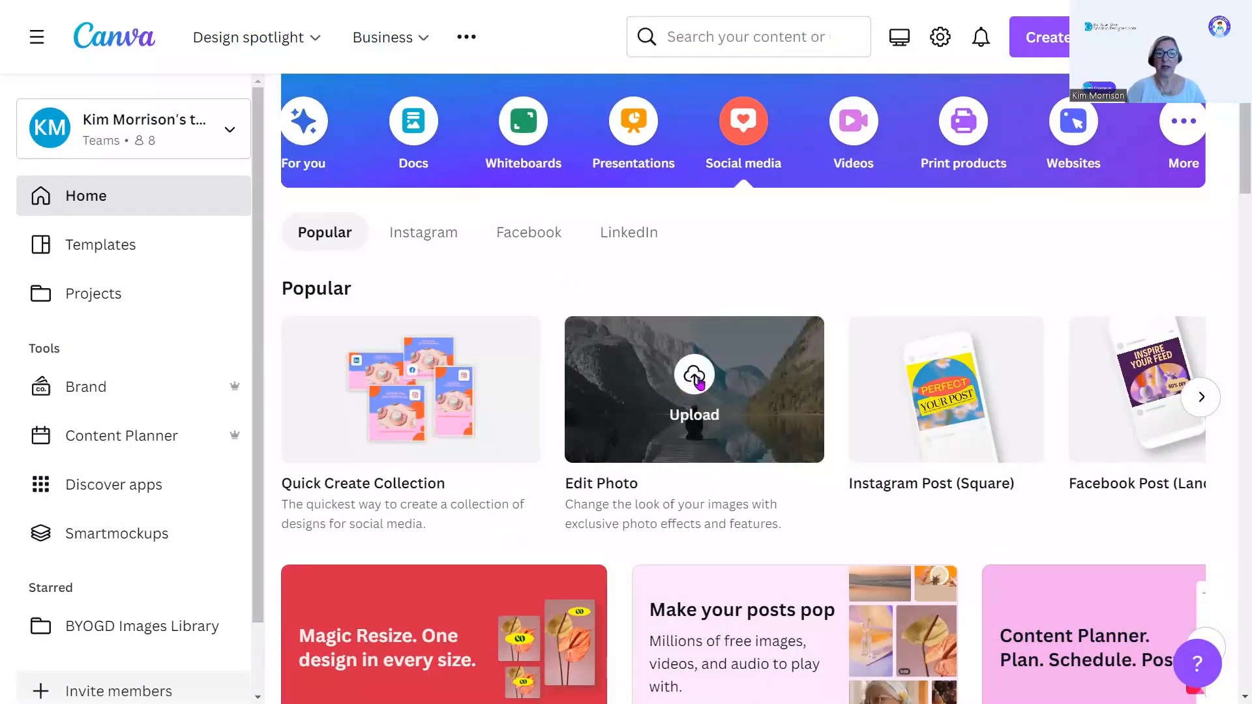
click(698, 380)
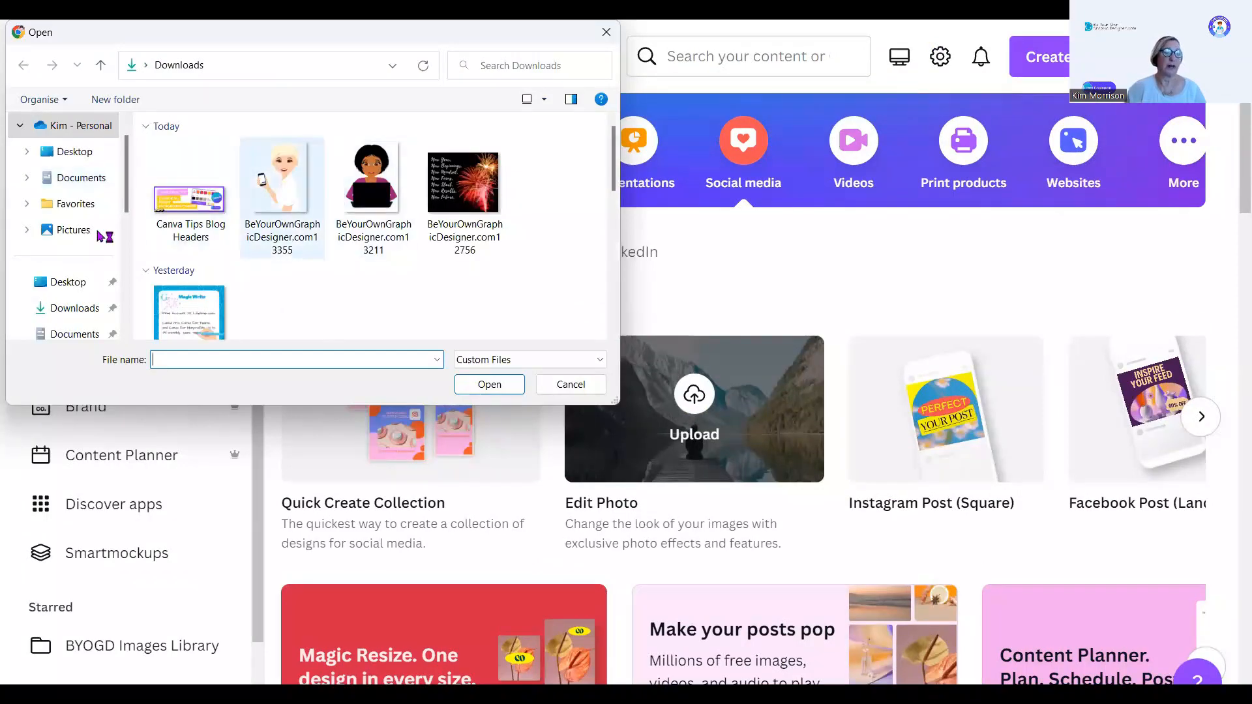
click(196, 312)
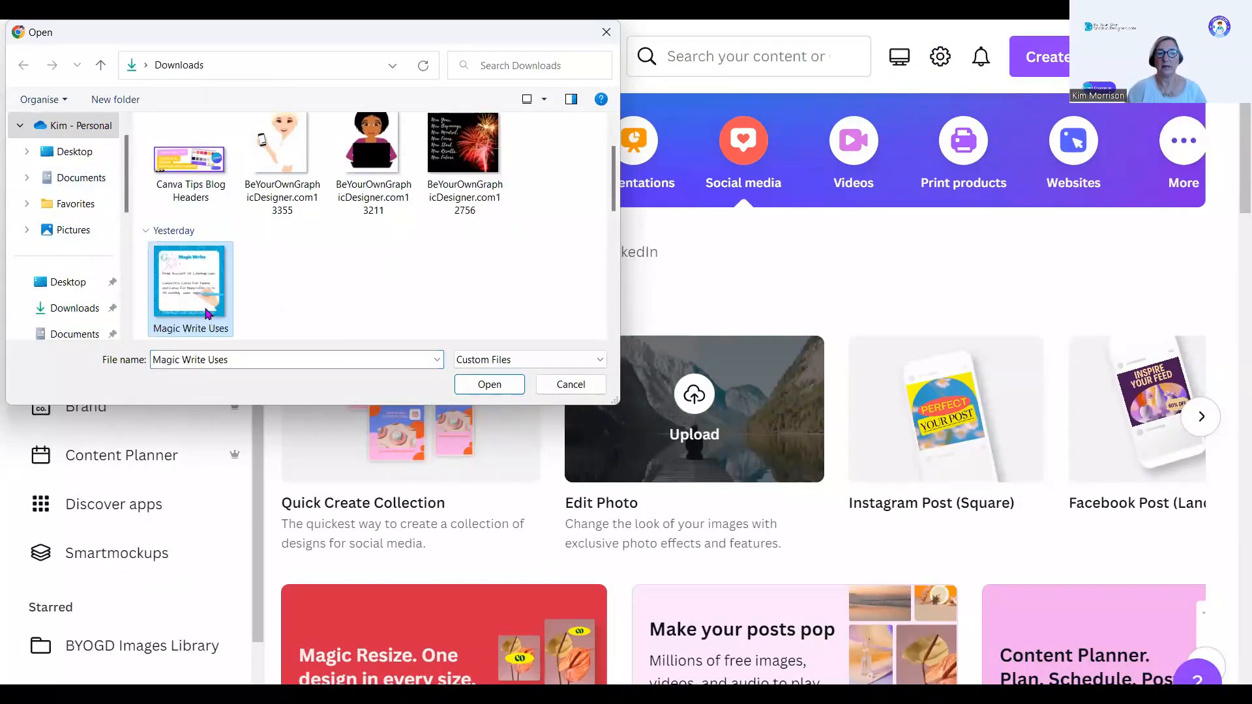
click(487, 386)
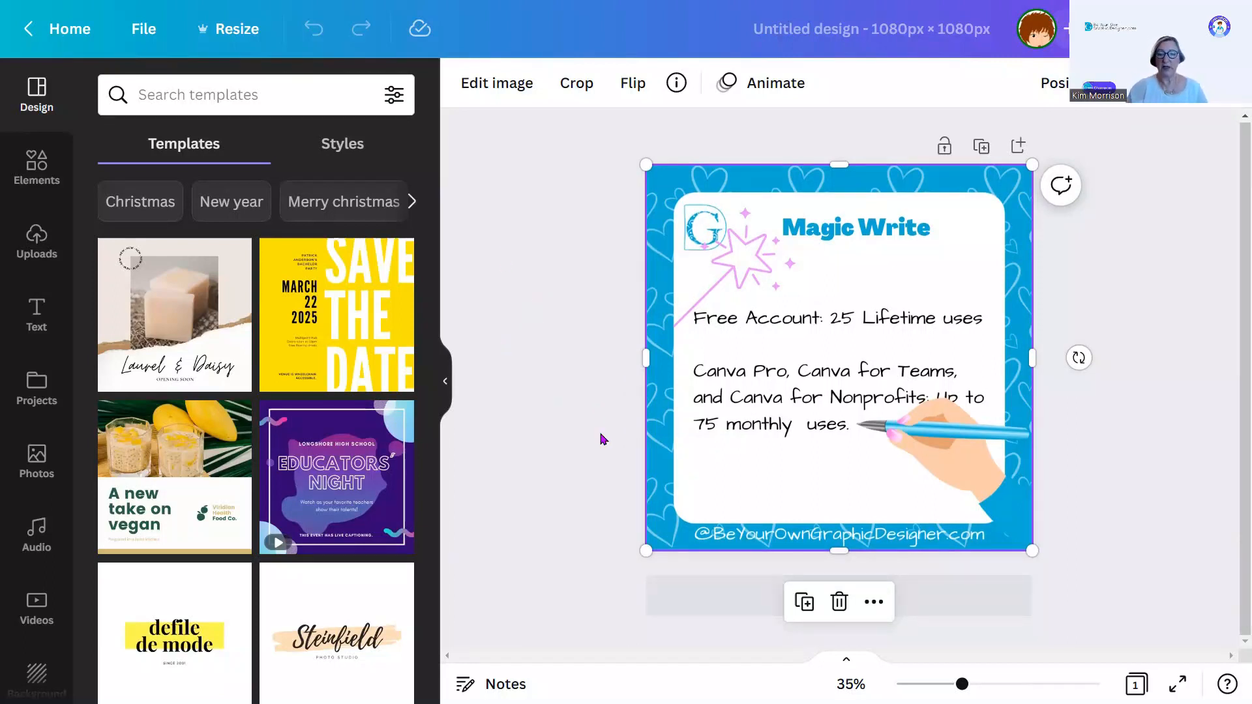
- Add a second page and fill it completely with the blue heart-bordered square template from the brand logos
click(942, 599)
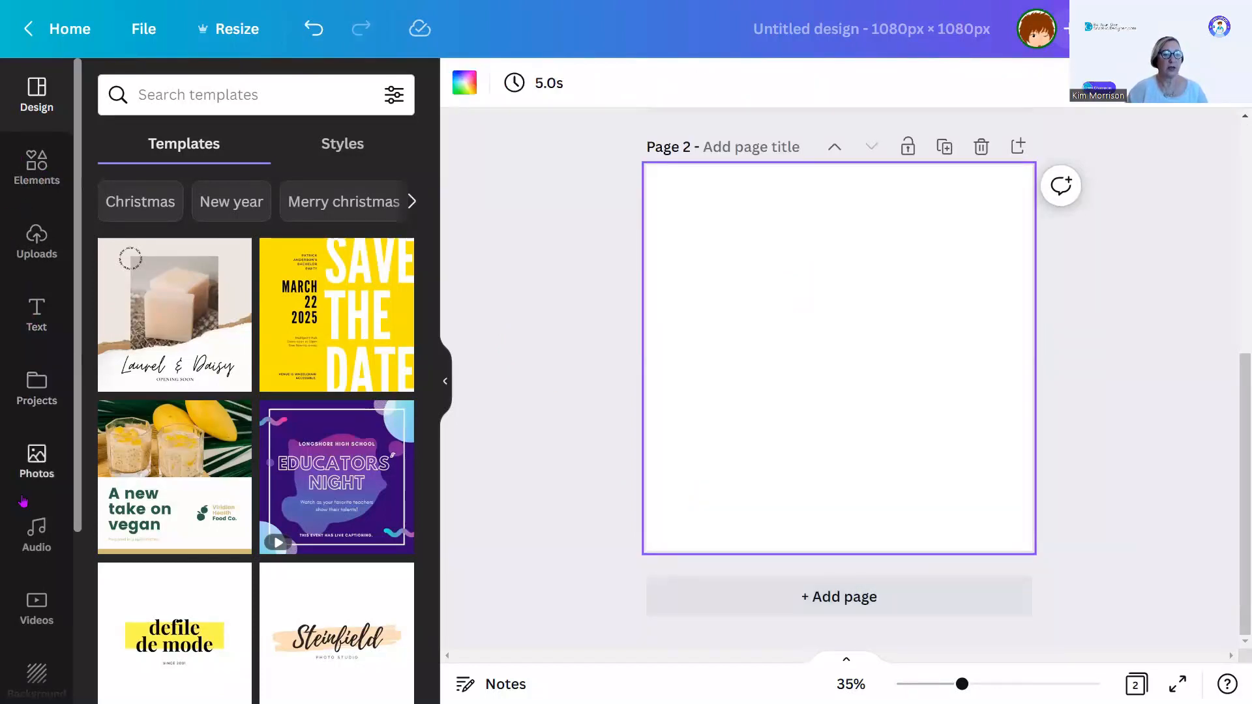
scroll(30, 505, down, 3)
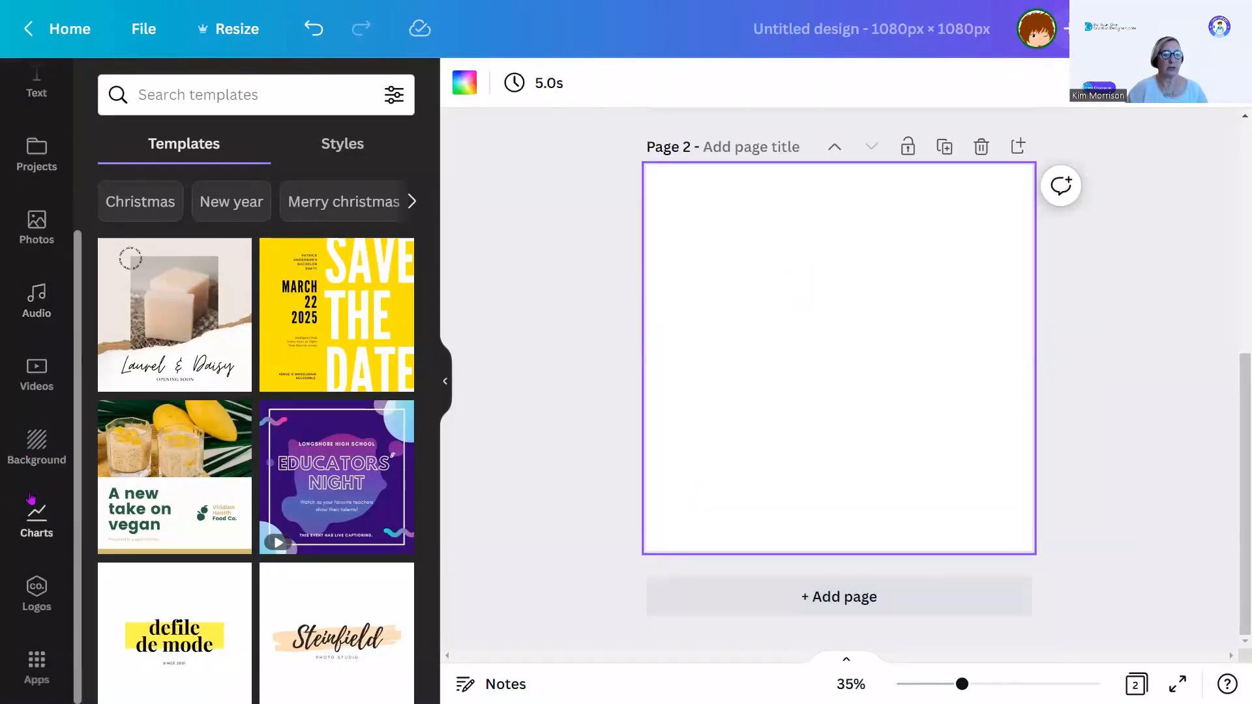
click(38, 598)
scroll(196, 444, down, 5)
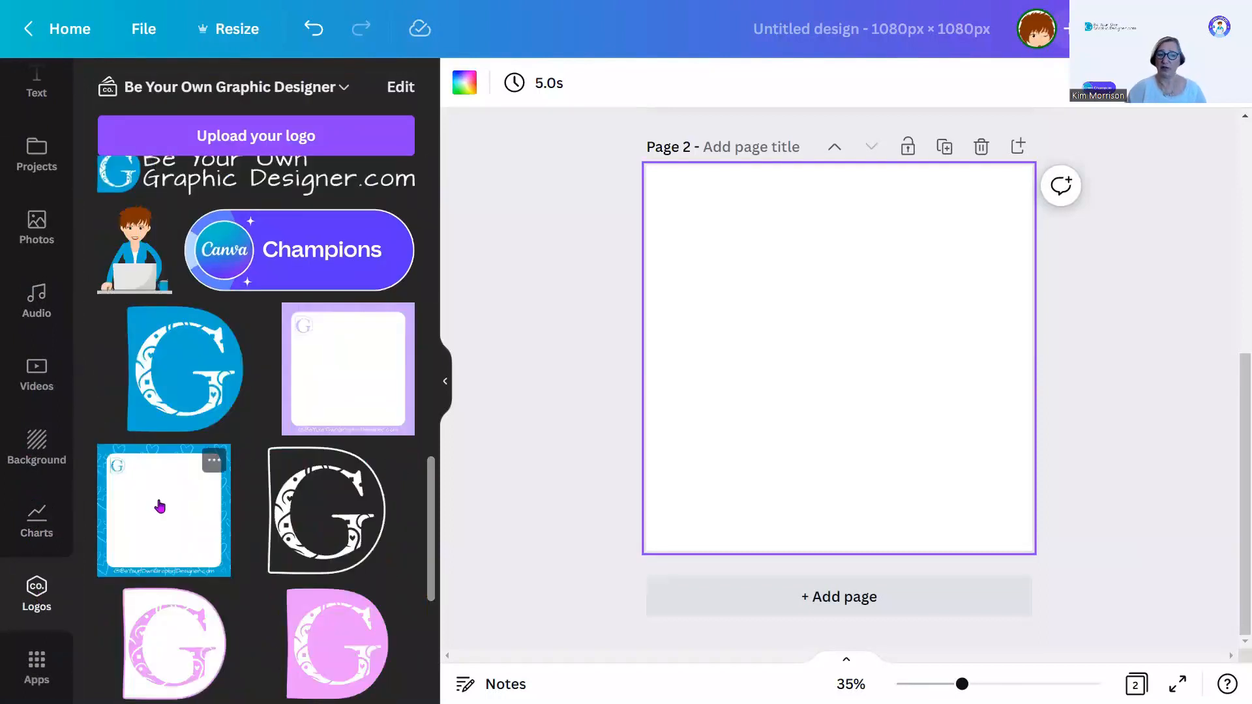
click(180, 490)
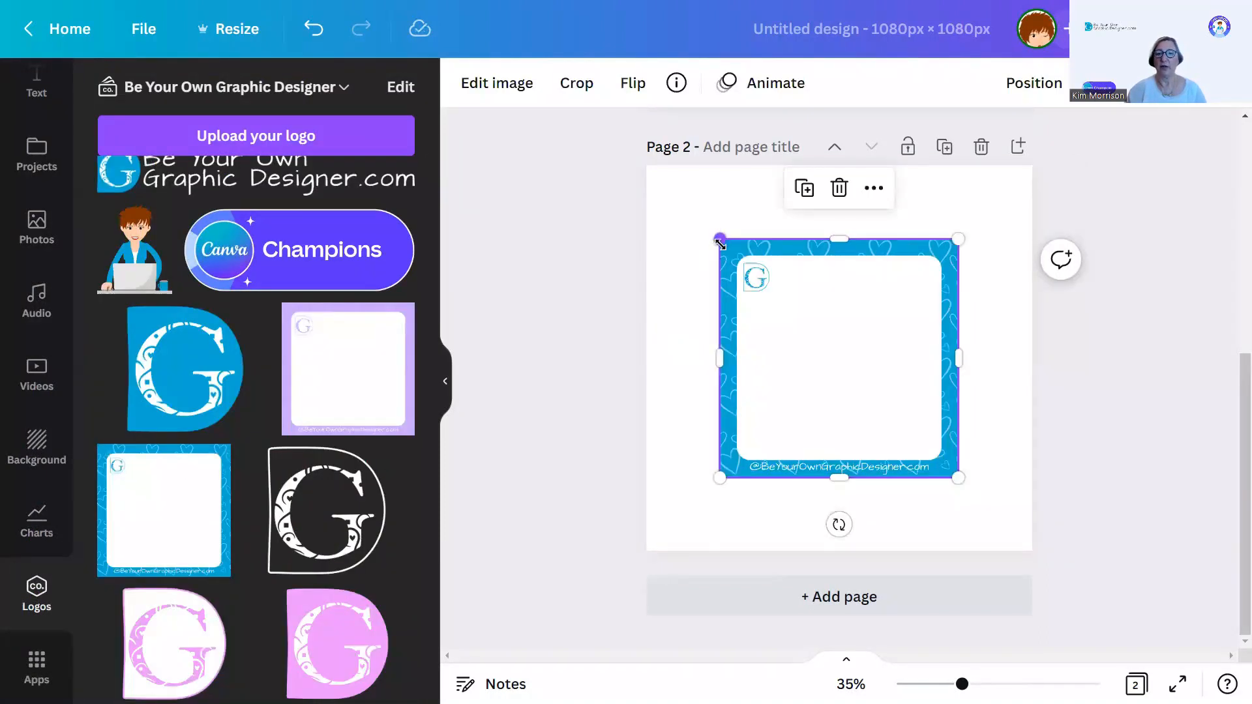
drag(719, 239, 645, 165)
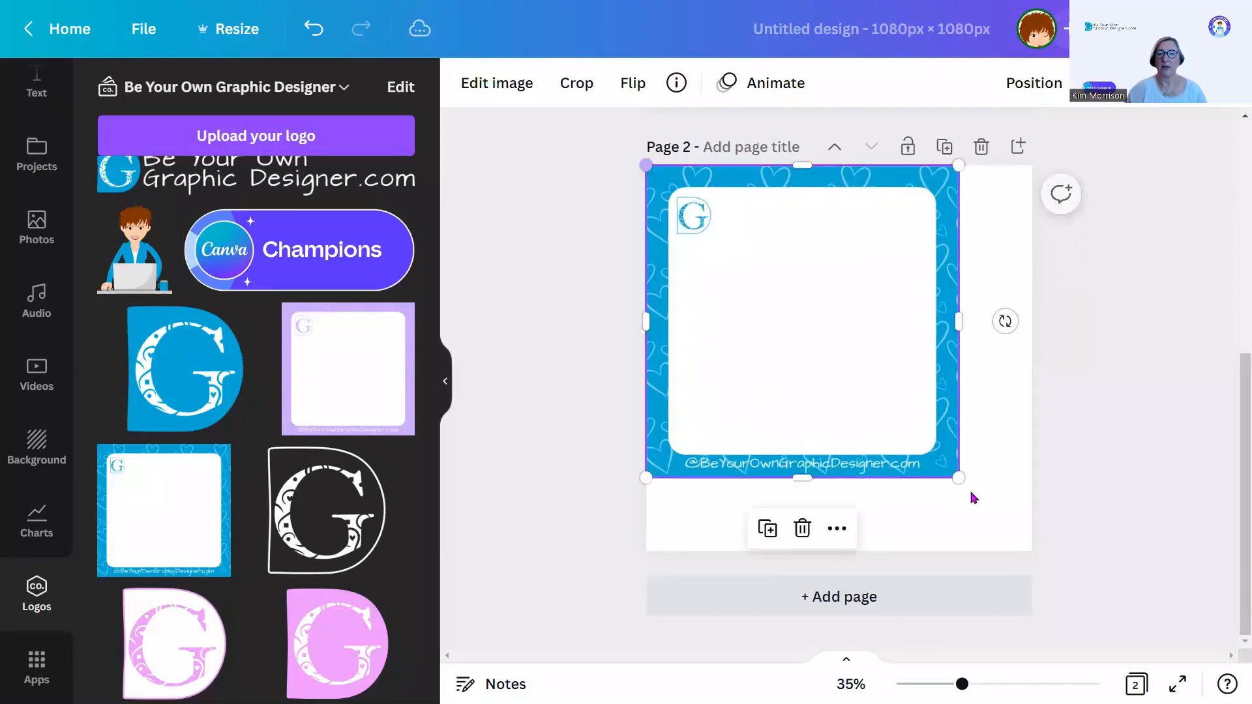
drag(960, 481, 1032, 551)
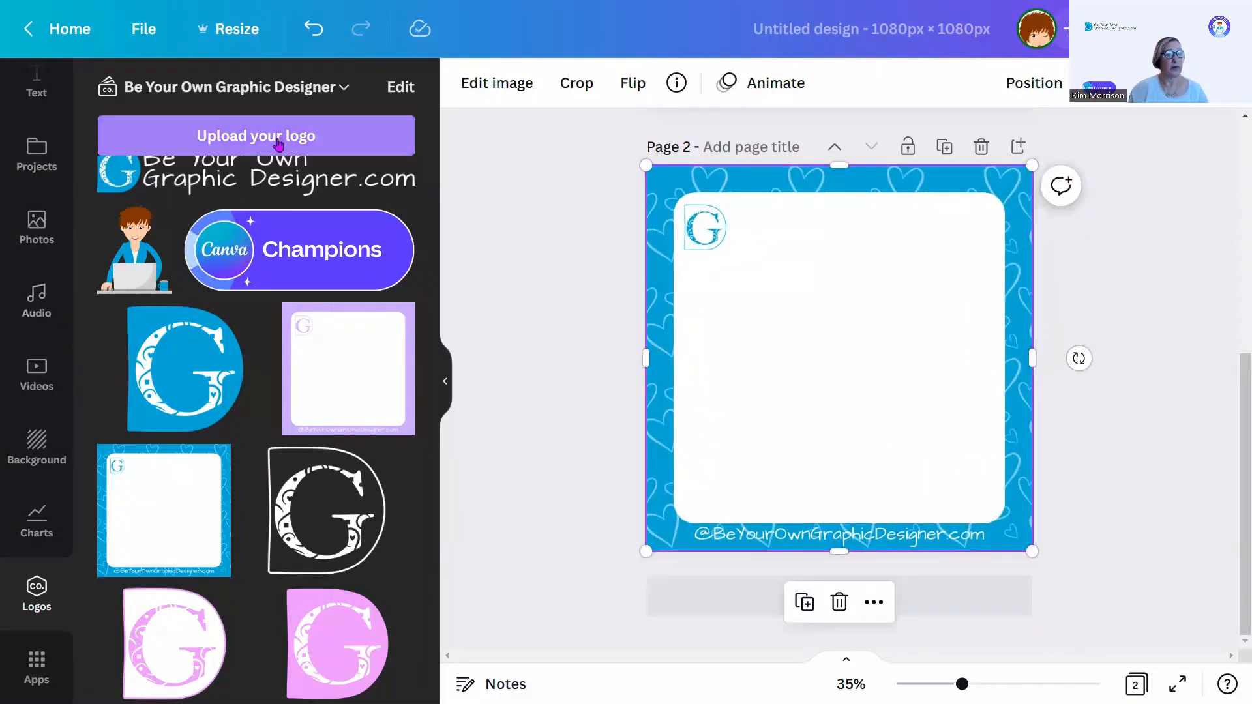
- Look through the brand logos and the uploaded images, videos and audio
scroll(198, 304, up, 10)
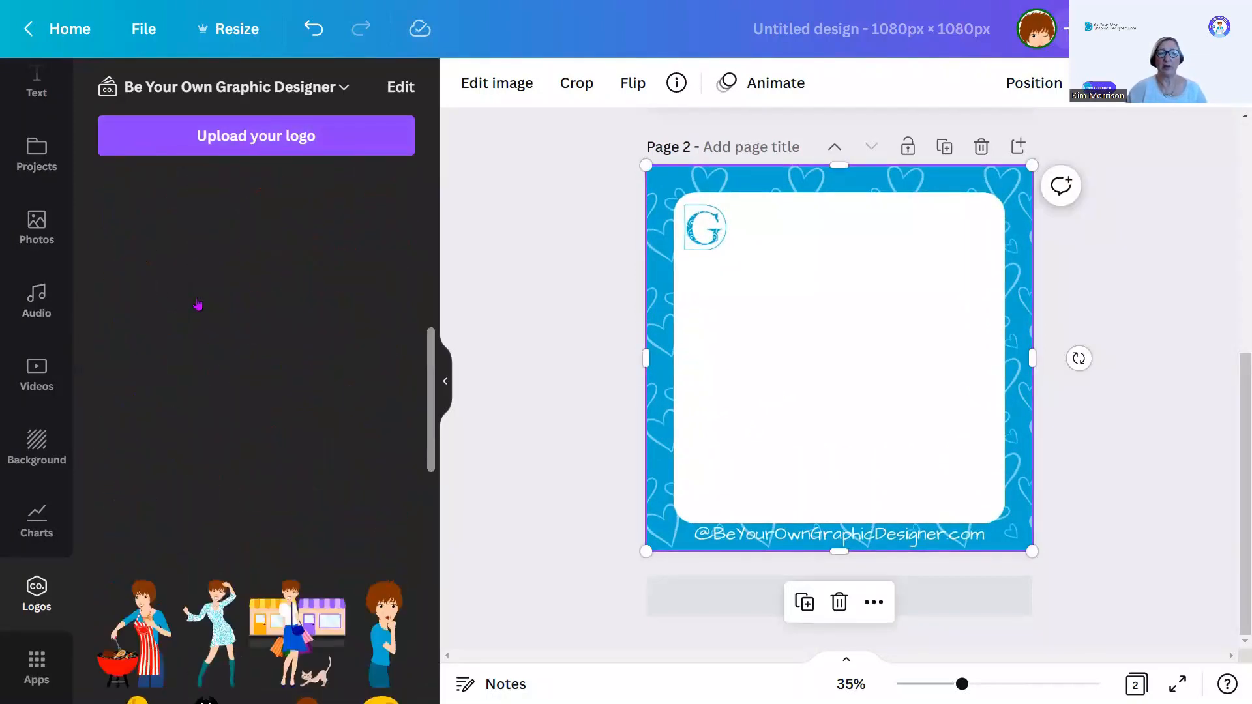
scroll(198, 304, up, 2)
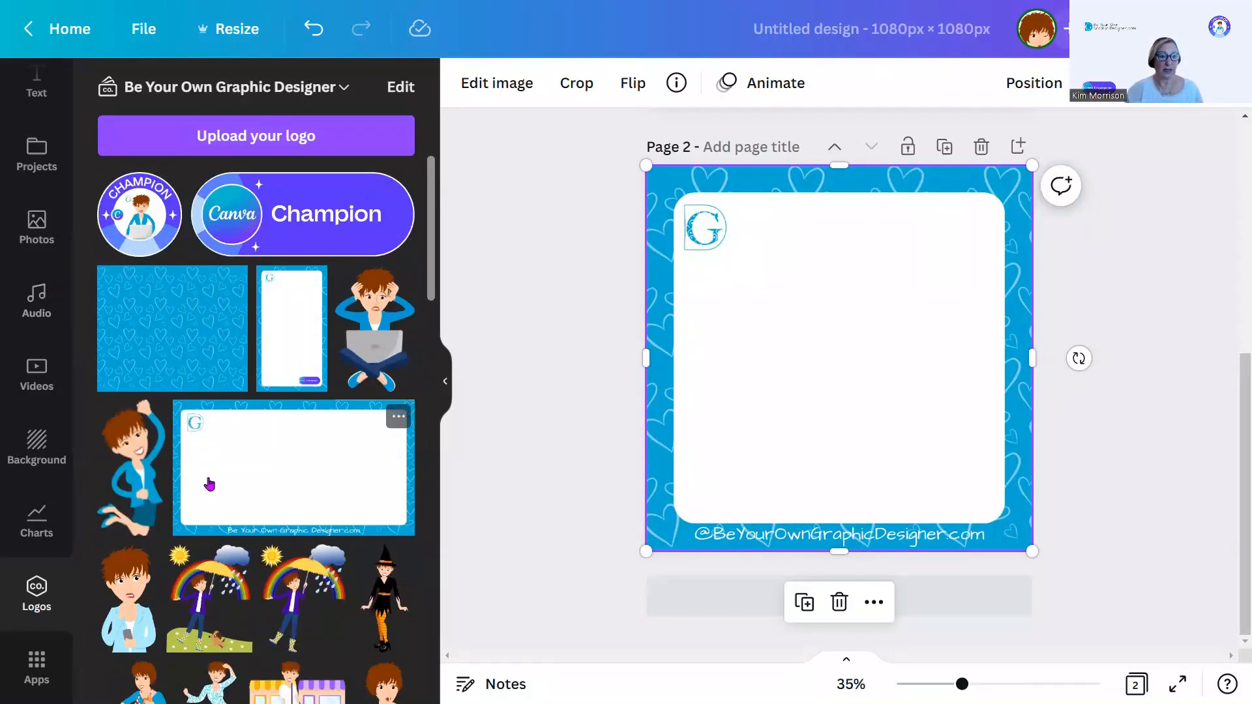
scroll(204, 463, down, 5)
scroll(195, 459, up, 5)
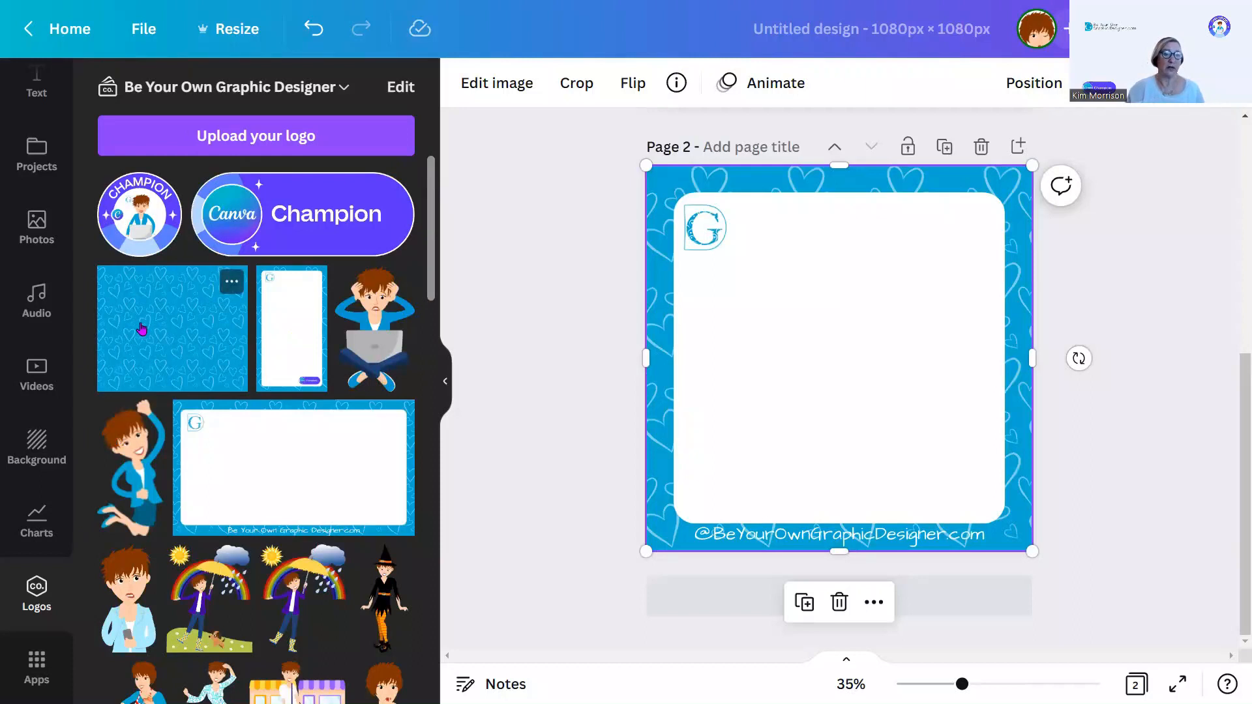
scroll(46, 300, up, 3)
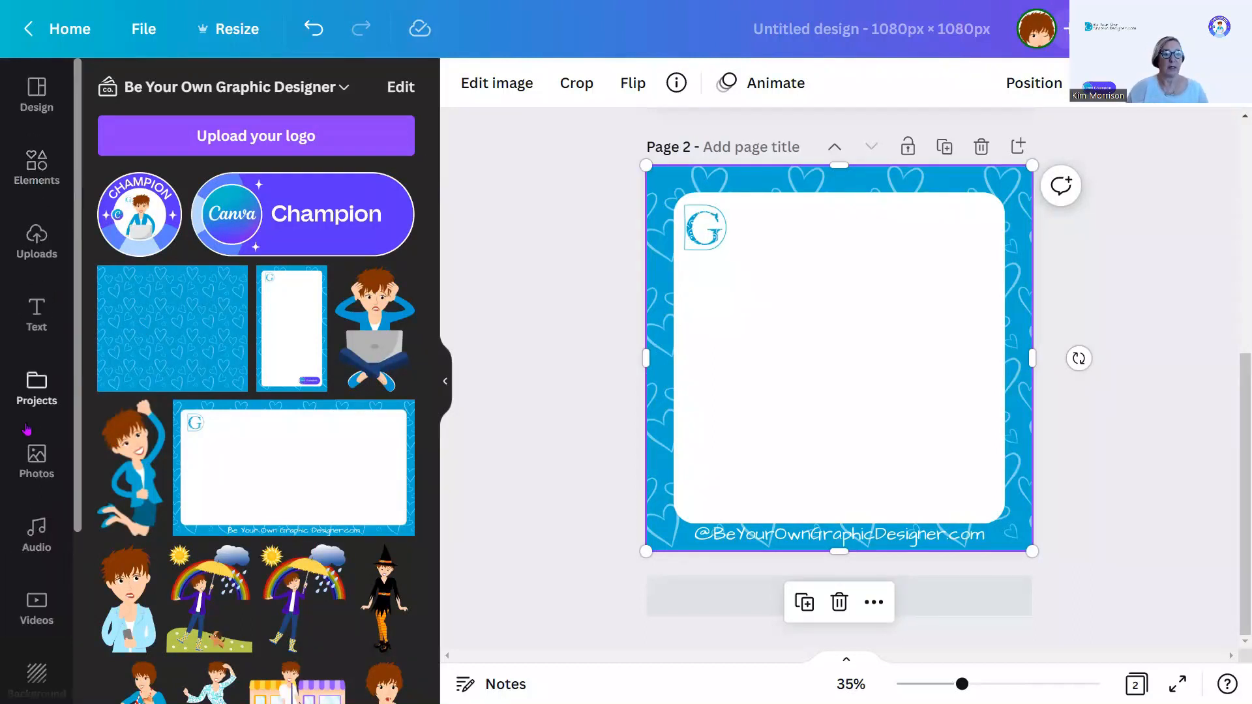
click(14, 259)
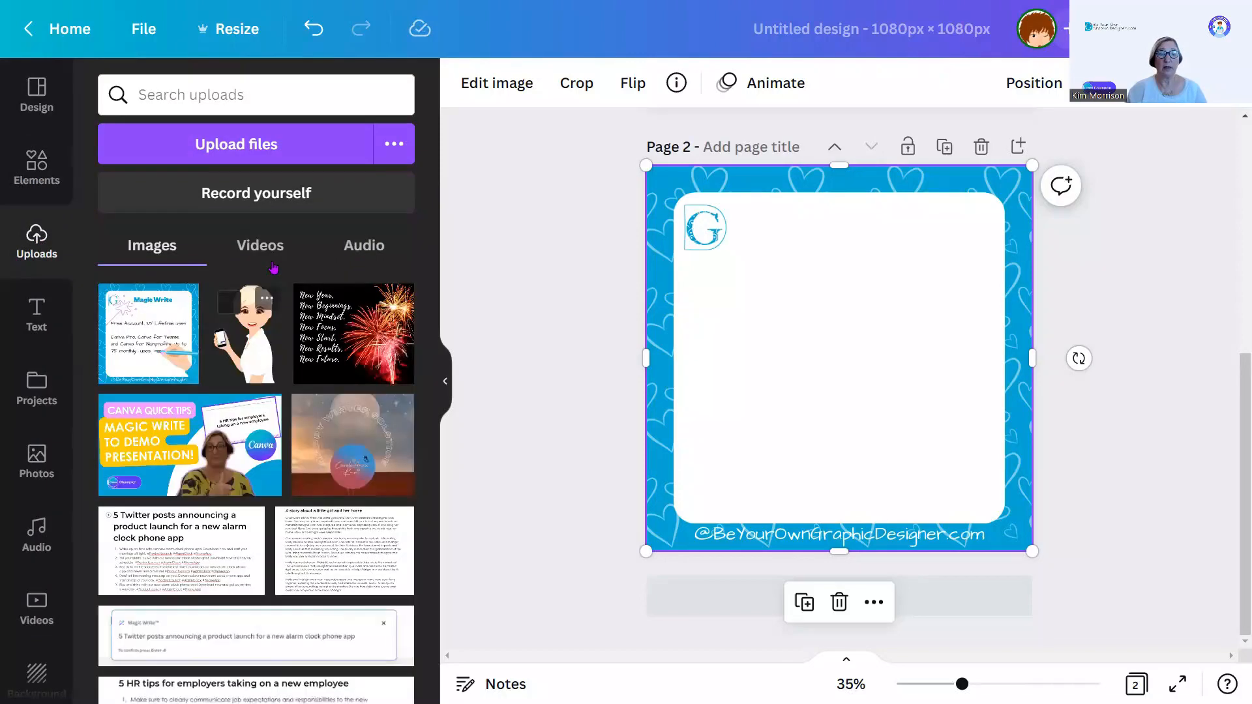
click(271, 242)
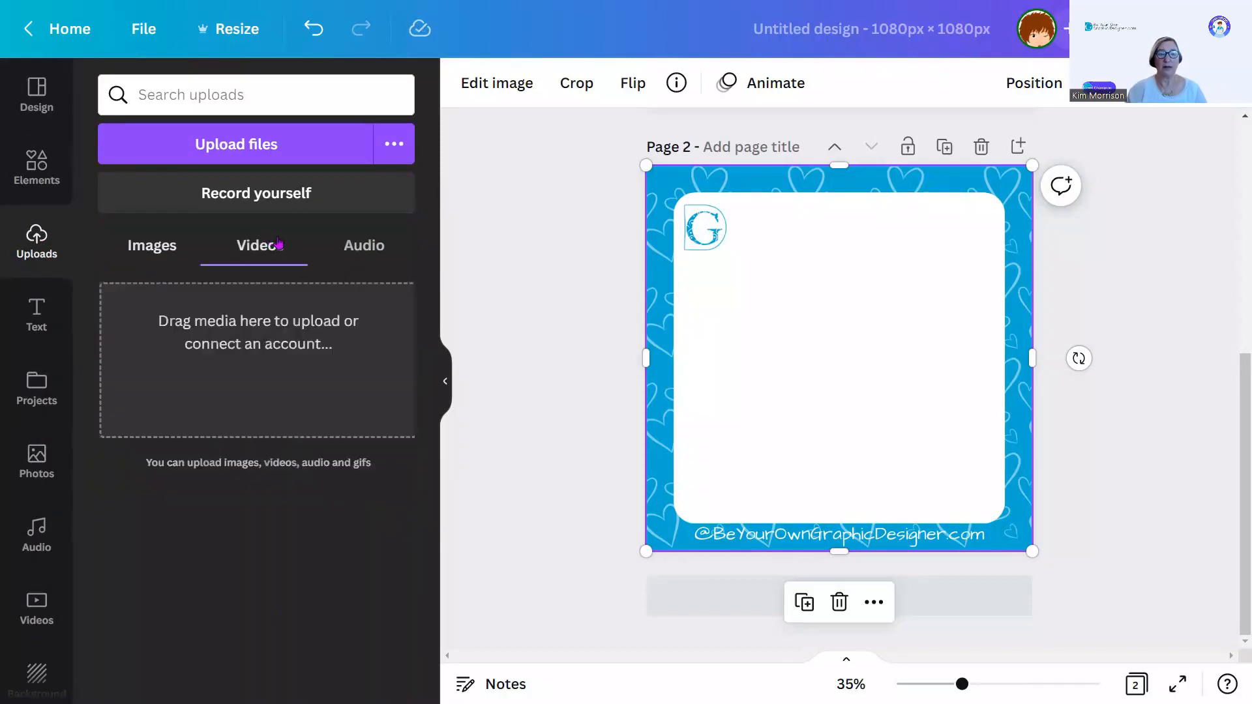
click(369, 252)
click(202, 263)
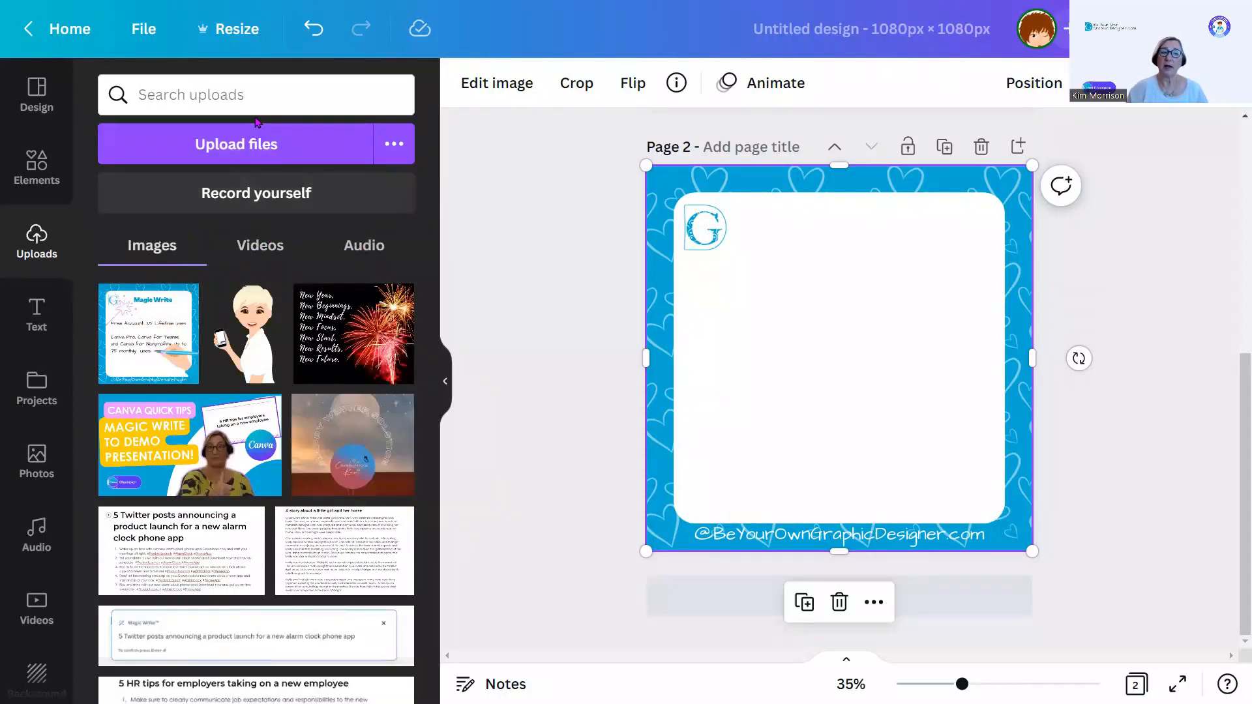
- Upload the image file BeYourOwnGraphicDesigner.com13211 from Downloads and place it on page 2
click(404, 155)
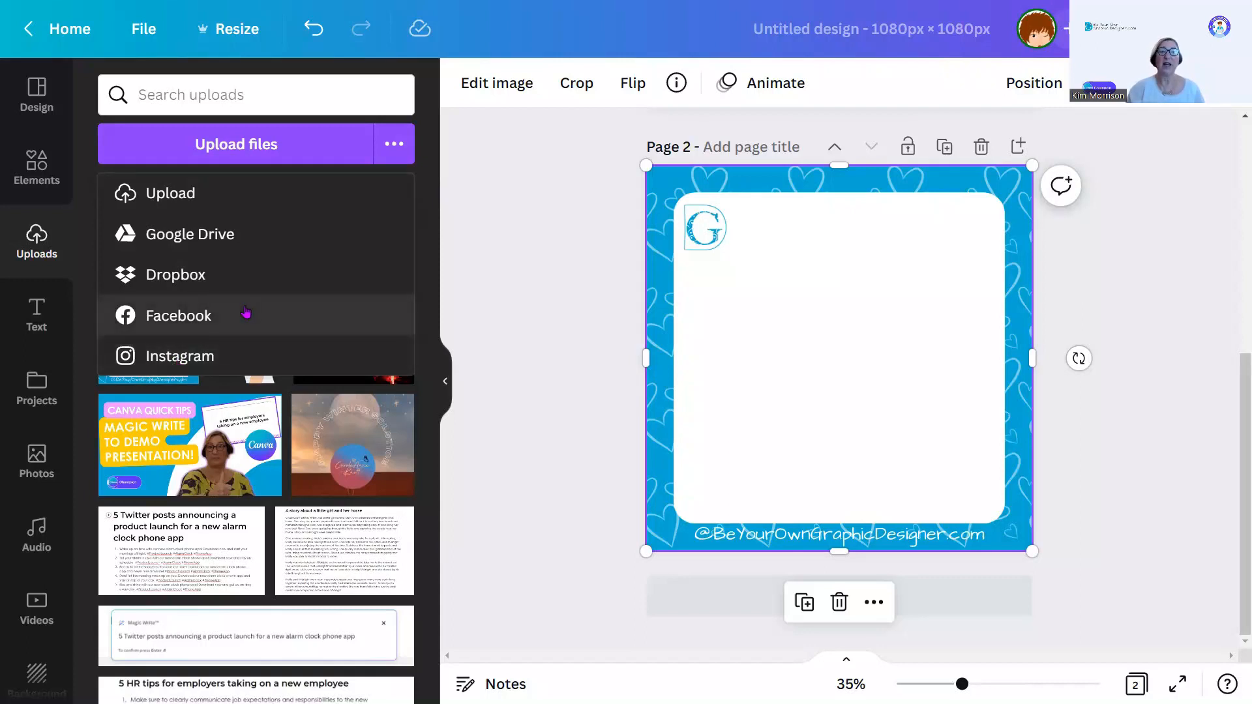
click(186, 194)
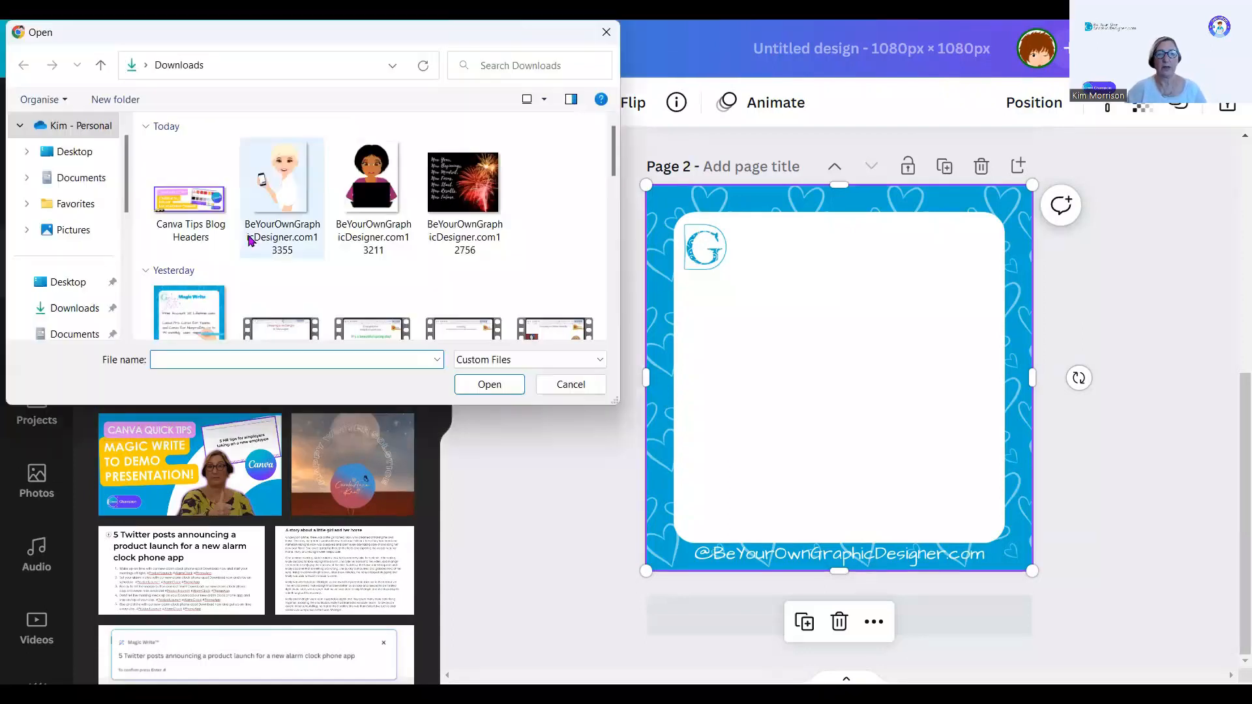
click(369, 196)
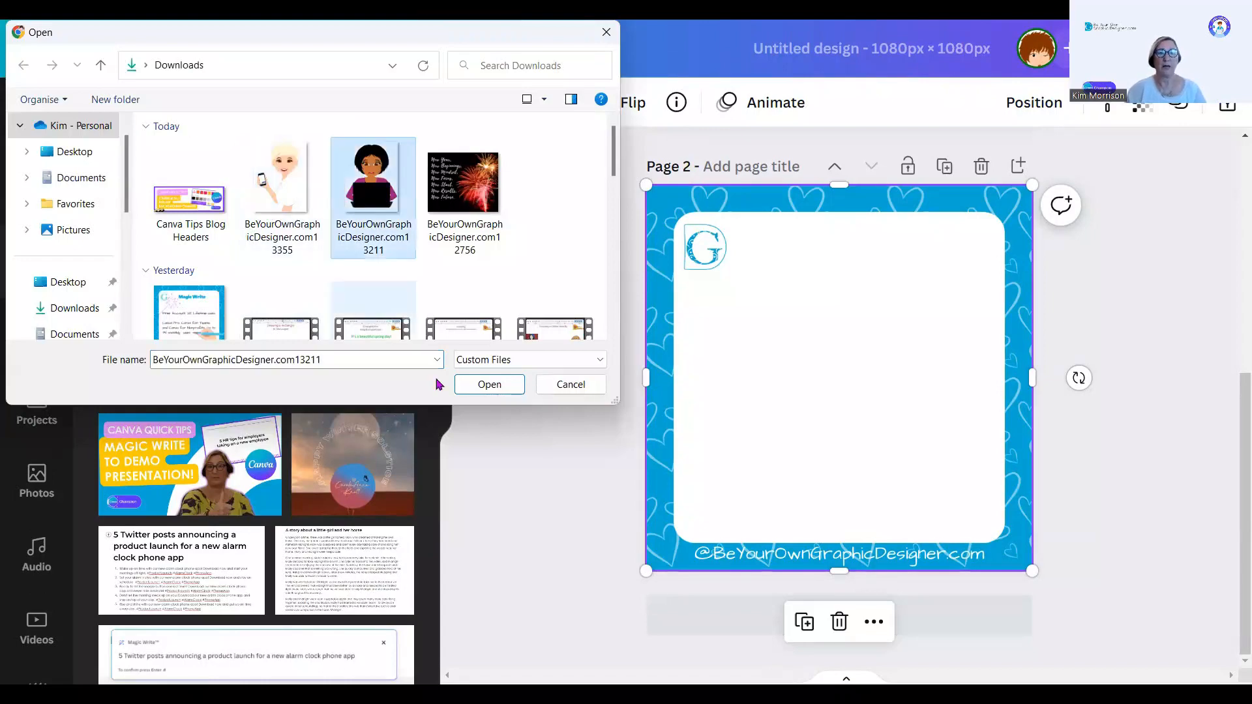
click(489, 384)
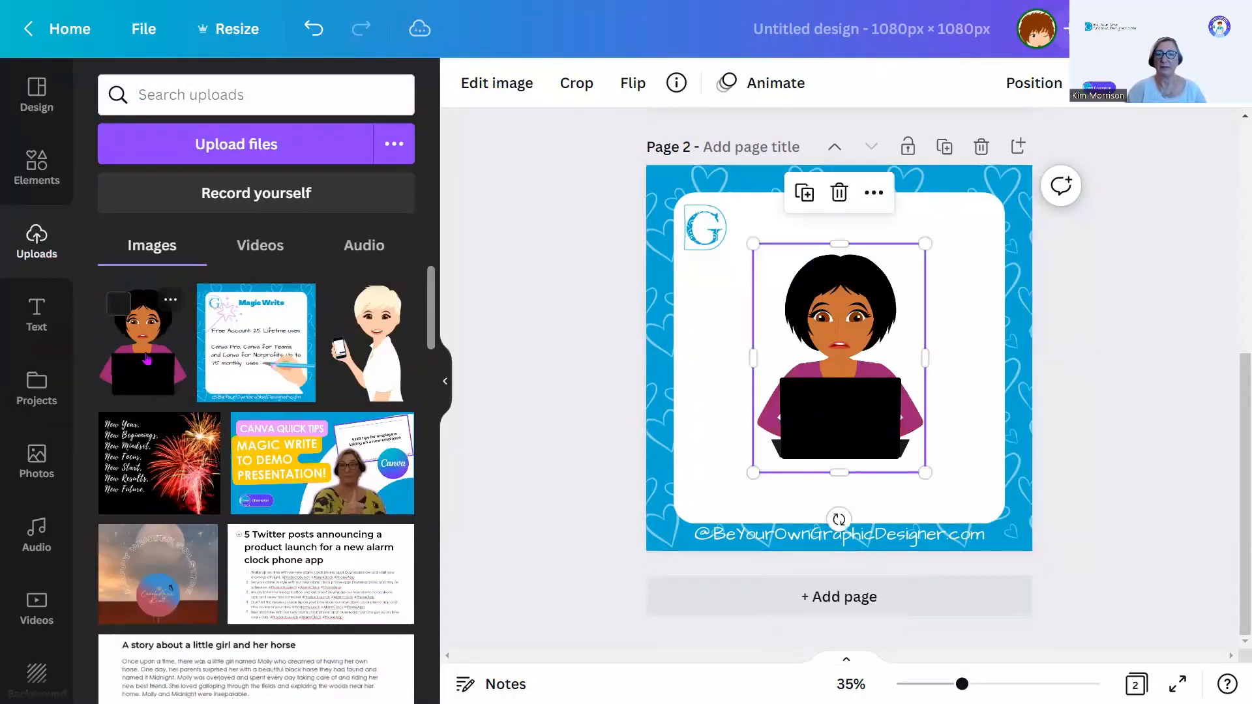
- Enlarge the woman-with-laptop image slightly and position it at the bottom edge of the white panel on page 2
drag(806, 393, 807, 457)
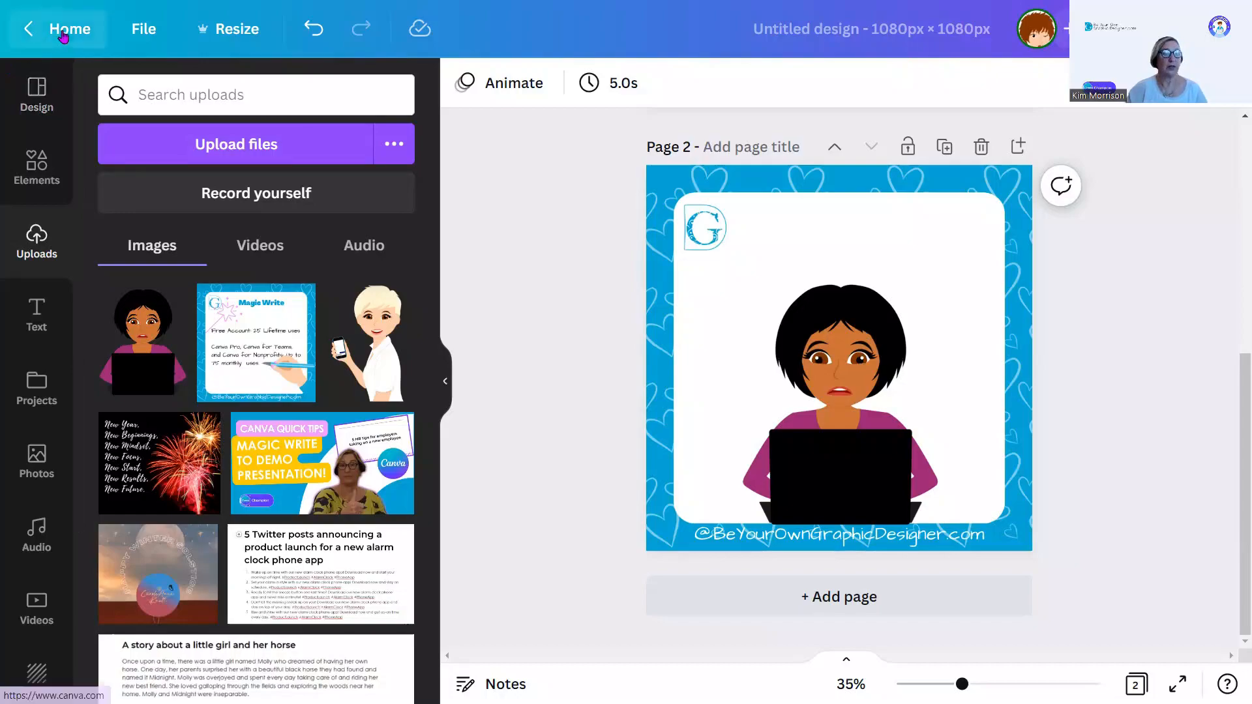
- Leave the design, open the Be Your Own Graphic Designer brand kit and look through its logos, colours and fonts
click(34, 28)
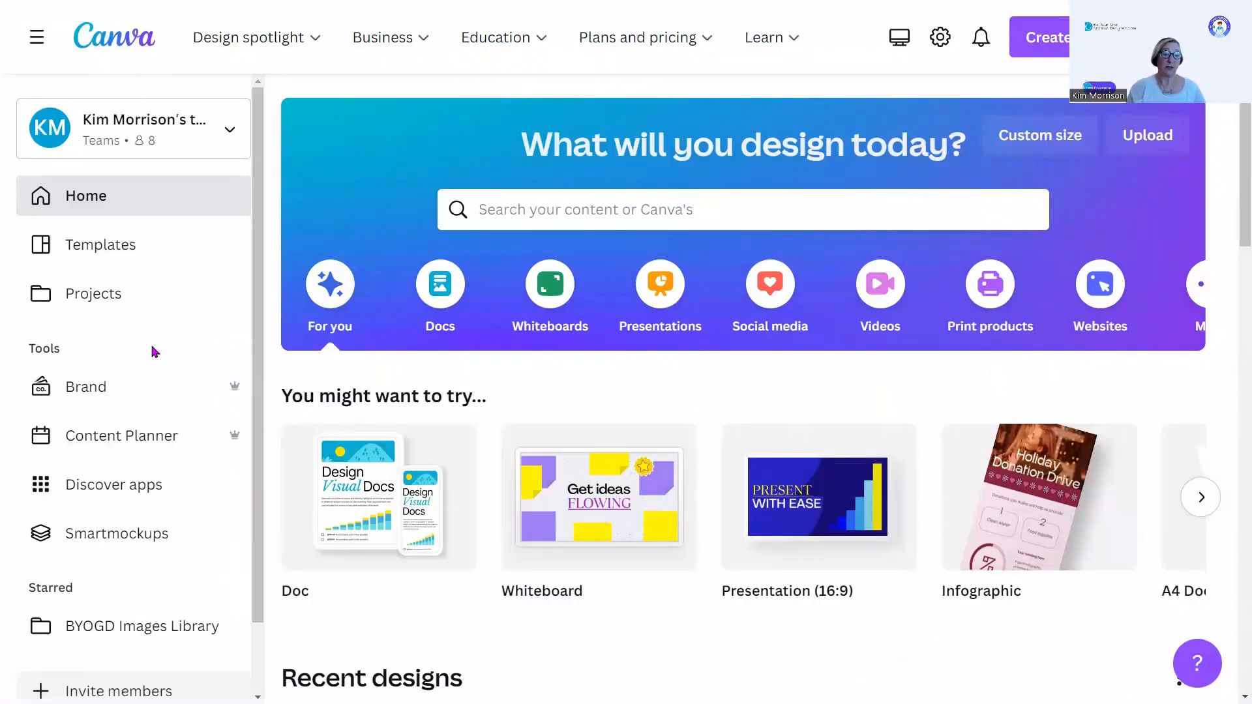
click(84, 389)
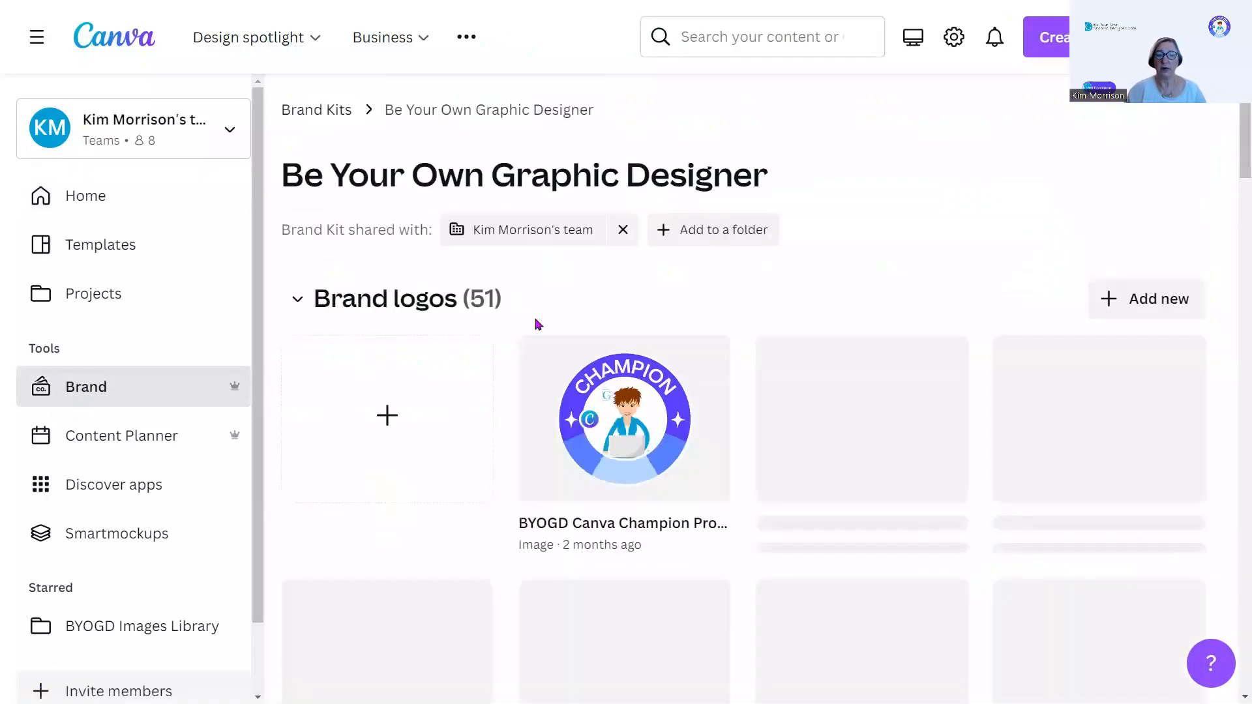
scroll(660, 369, down, 15)
scroll(660, 372, up, 5)
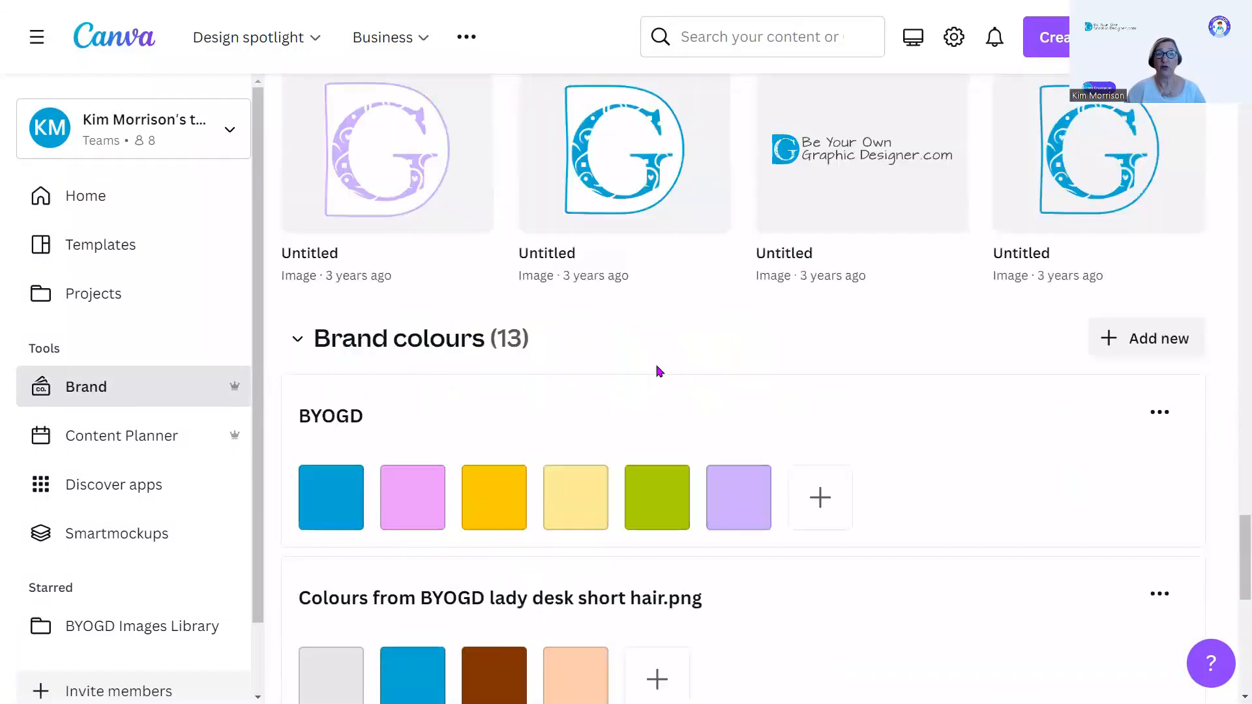
scroll(657, 370, up, 2)
scroll(657, 370, down, 6)
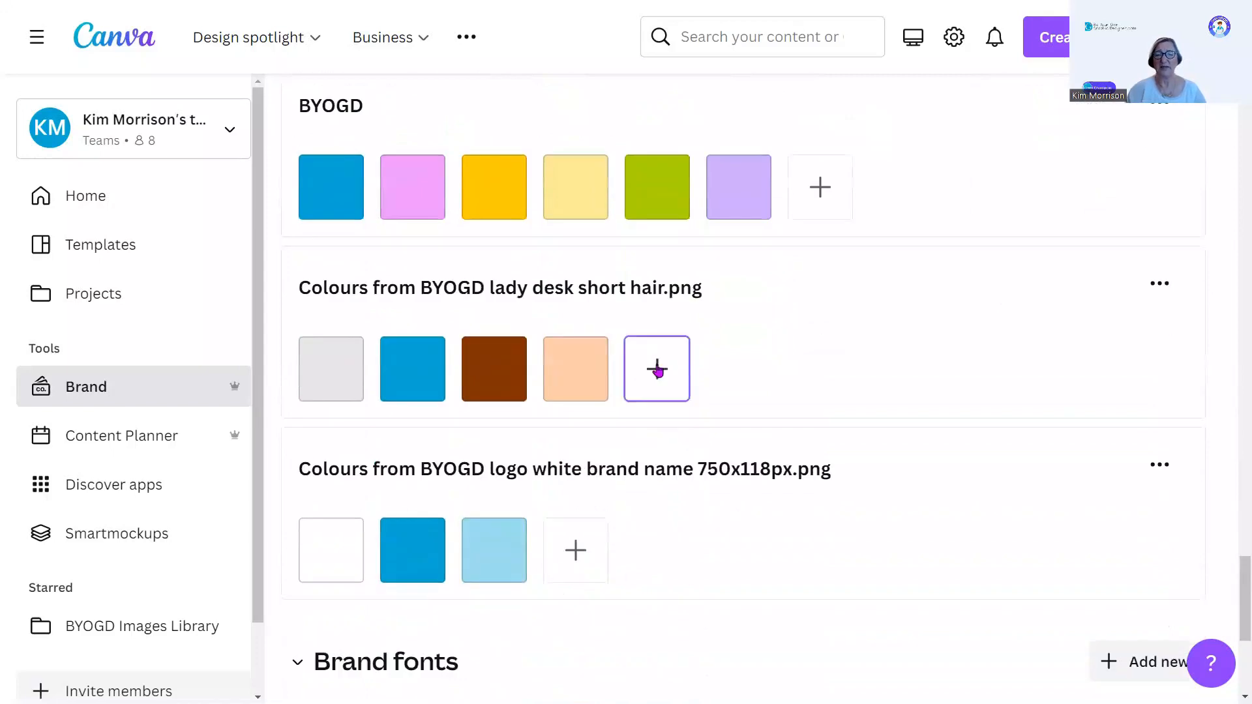
scroll(658, 370, down, 5)
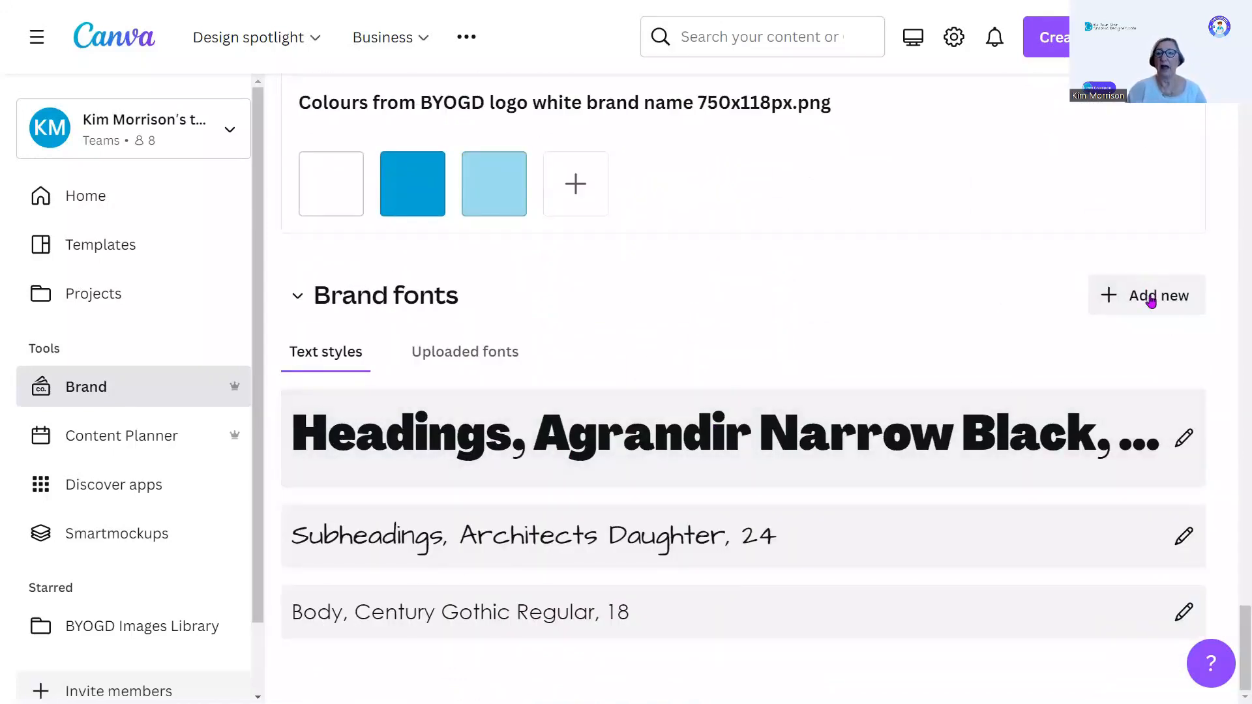
- Upload the Beyond Wonderland font from the Christmas Fonts beyond-wonderland folder to the brand kit's uploaded fonts, confirming the right to use it
click(476, 358)
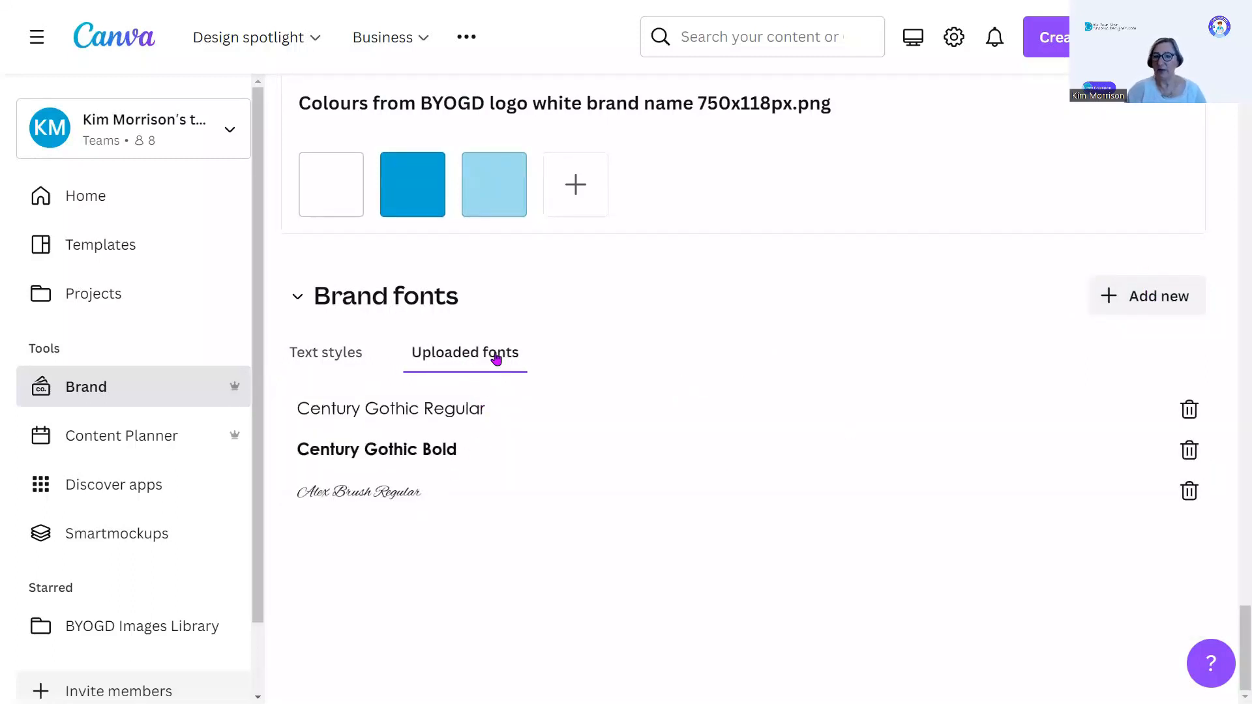
click(1160, 297)
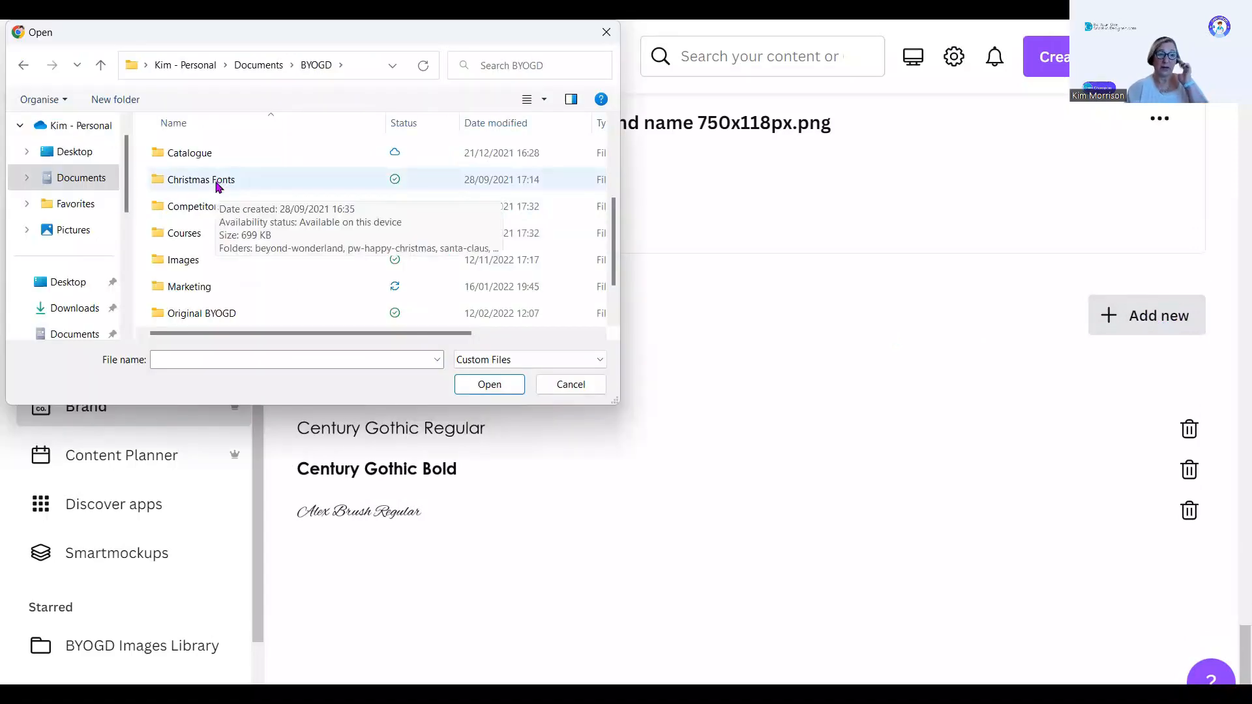
double_click(225, 182)
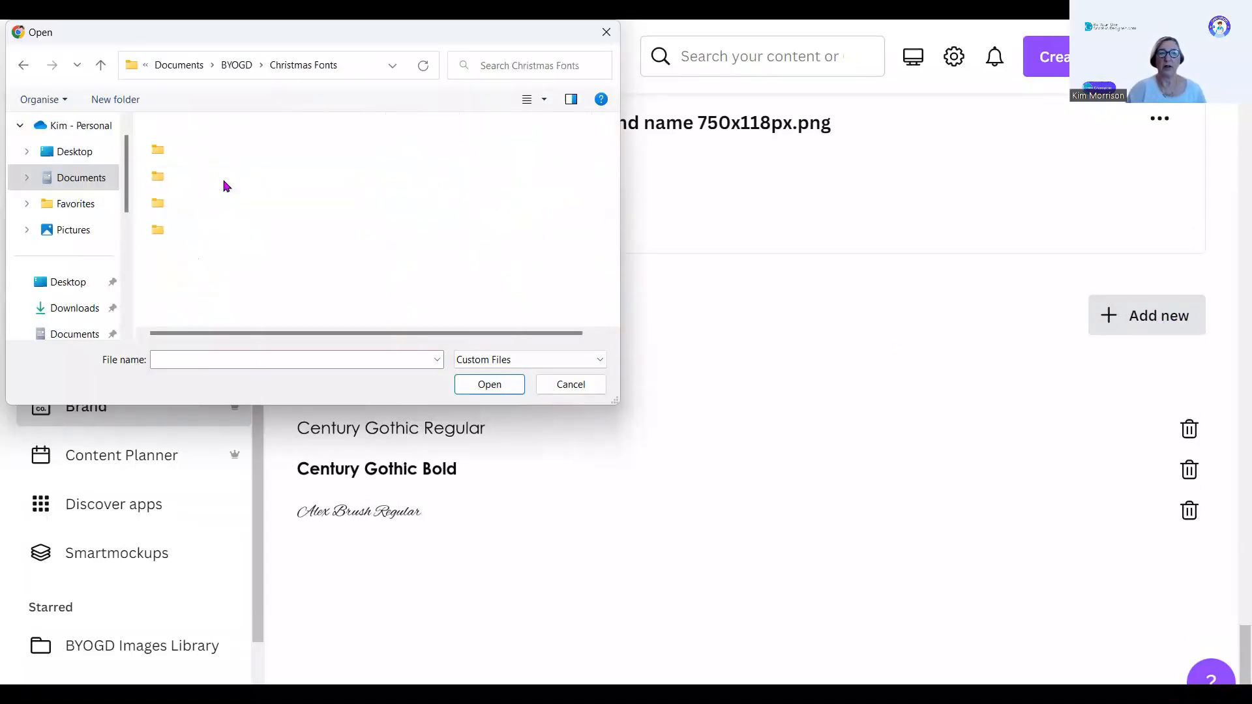
double_click(225, 151)
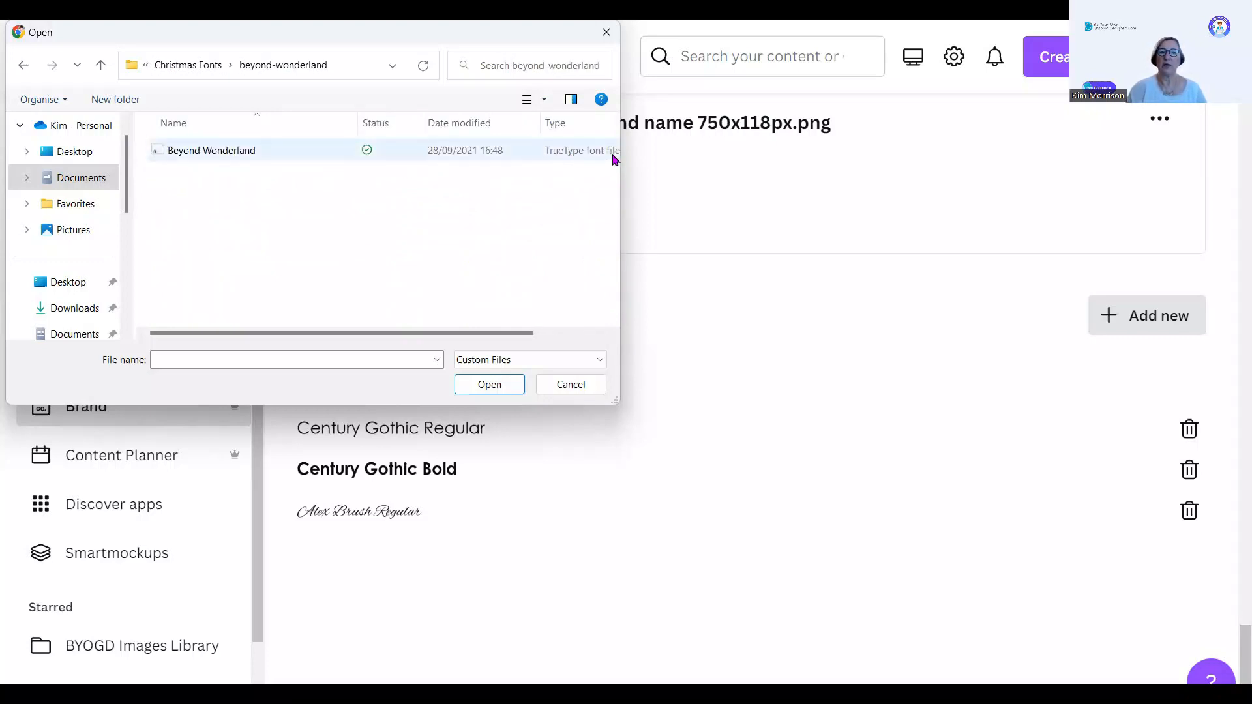
click(214, 156)
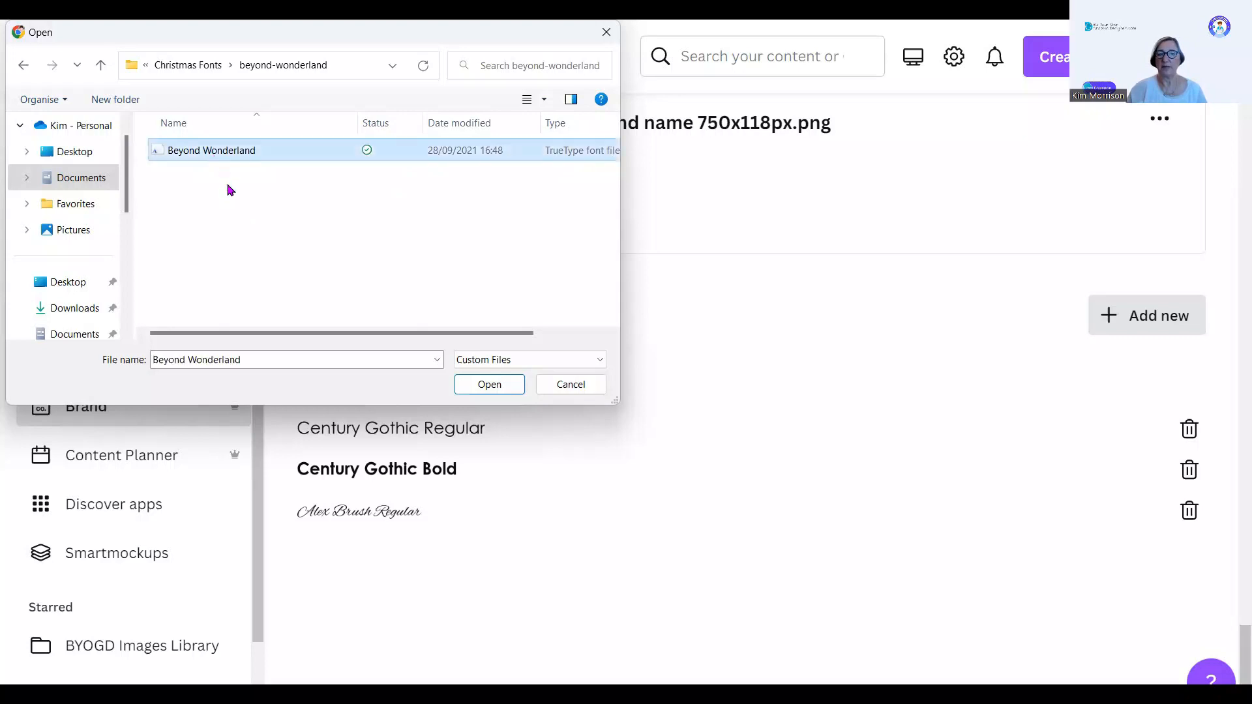
click(492, 389)
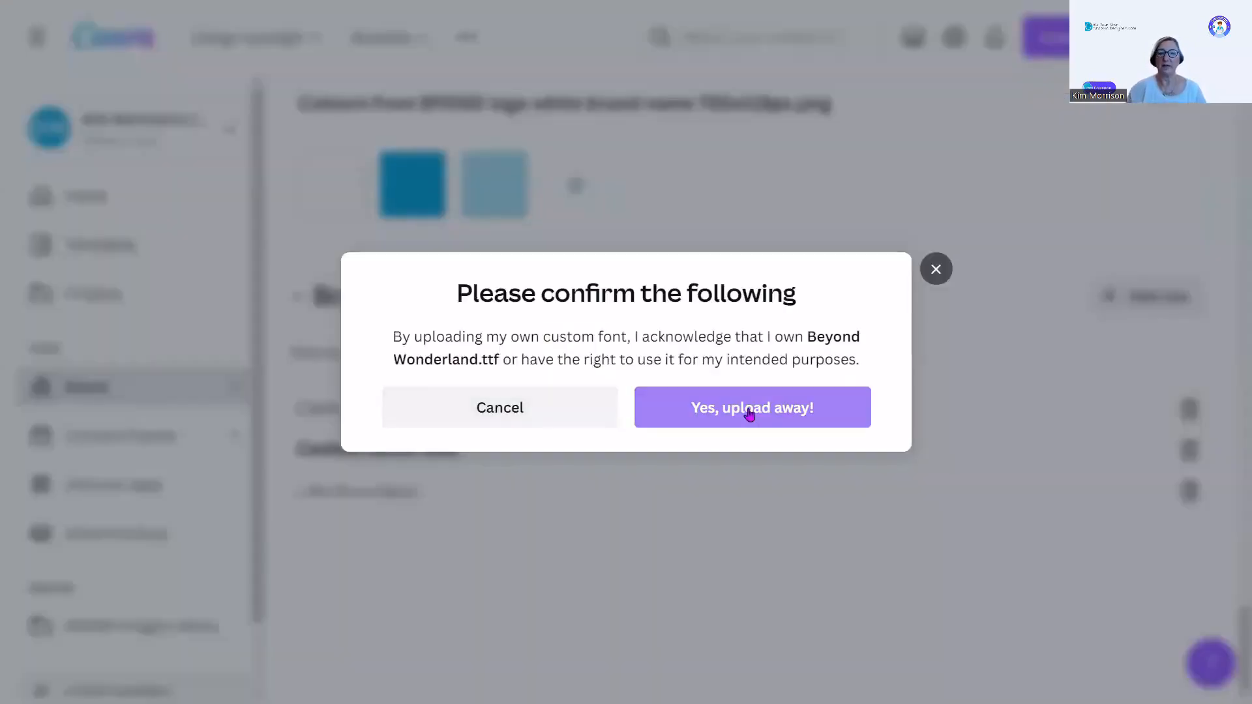
click(751, 408)
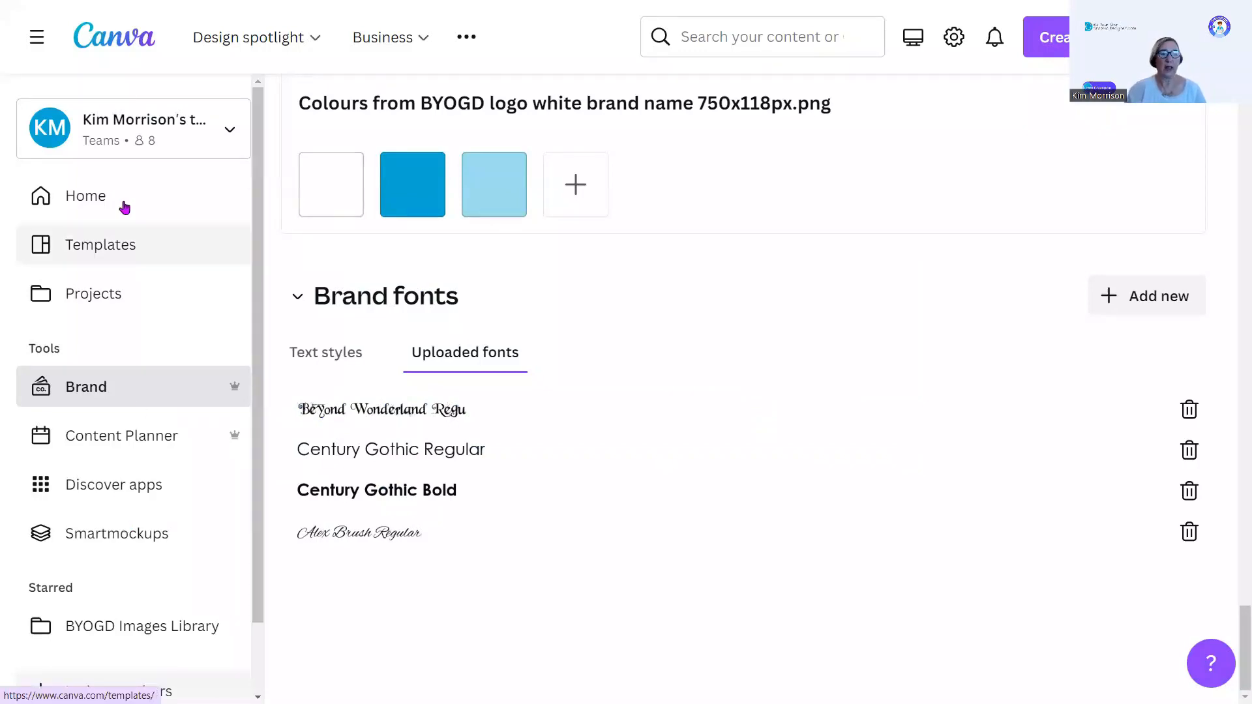
- Reopen the untitled 1080 x 1080 px design, add a heading to page 2 and place it above the woman's head
click(101, 195)
scroll(381, 437, down, 2)
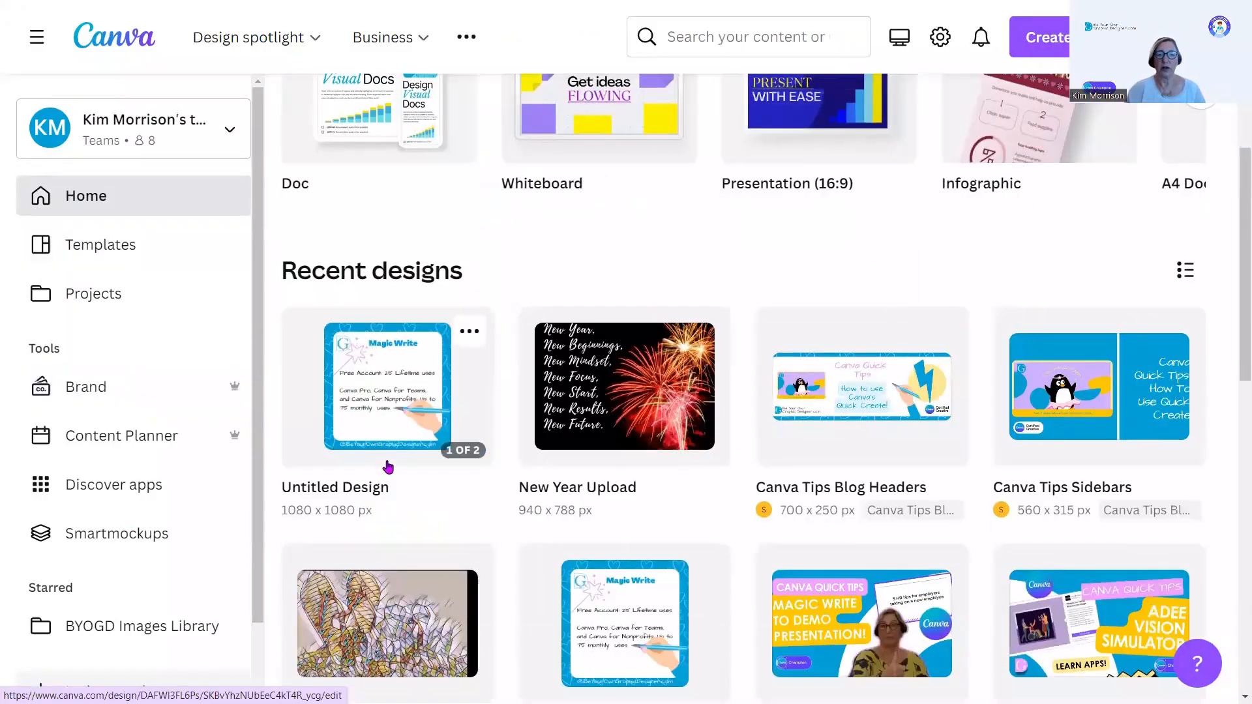
click(388, 467)
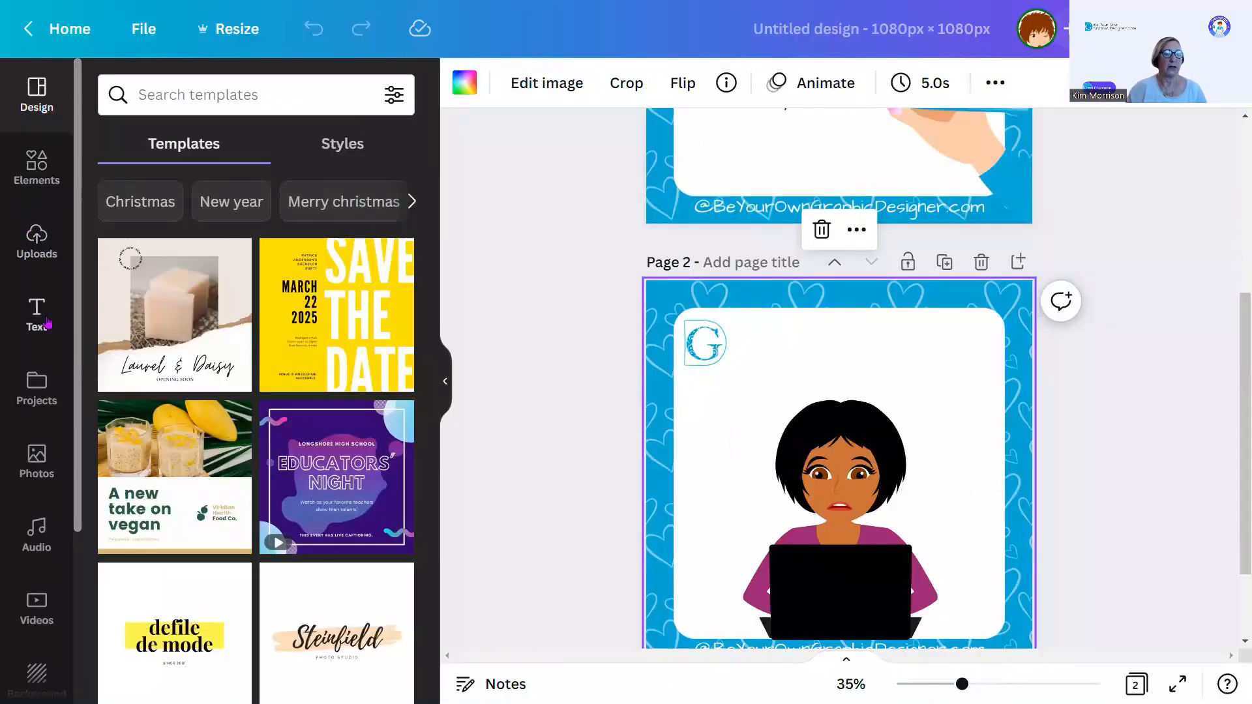
click(47, 322)
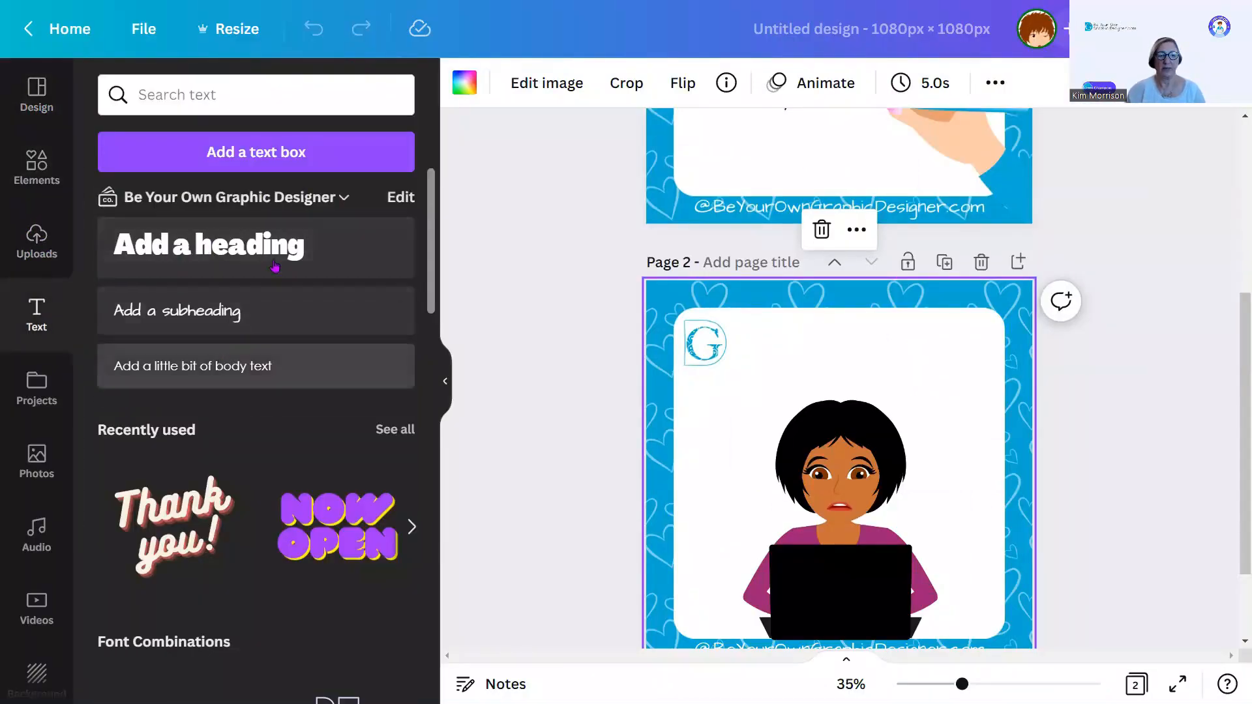
click(291, 245)
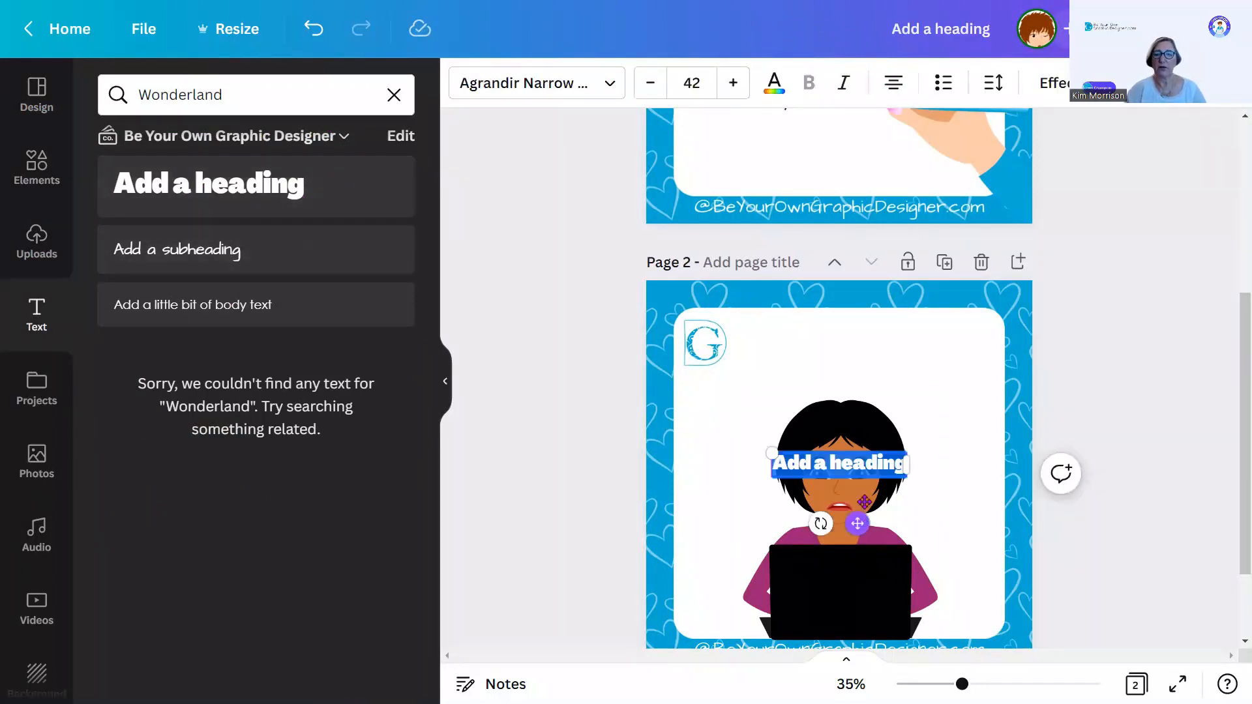
drag(858, 523, 863, 414)
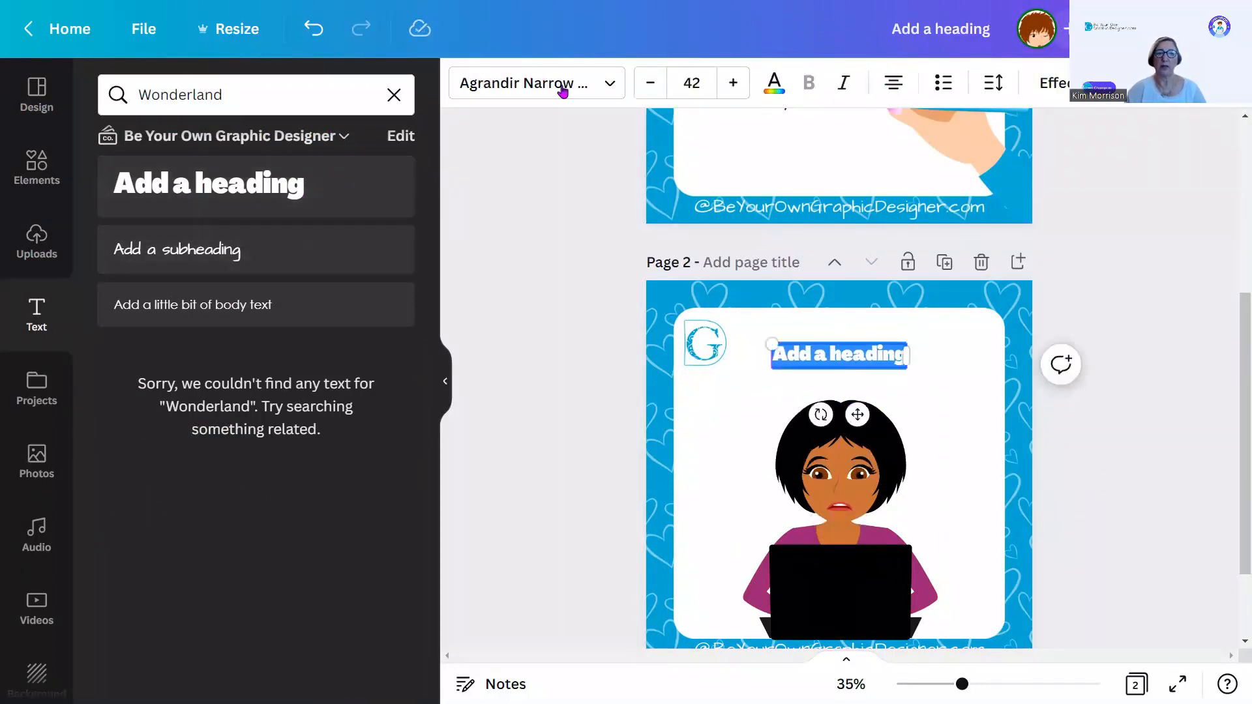
- Search the fonts for "Beyon" and apply the uploaded Beyond Wonderland font to the heading
click(599, 88)
text(Be)
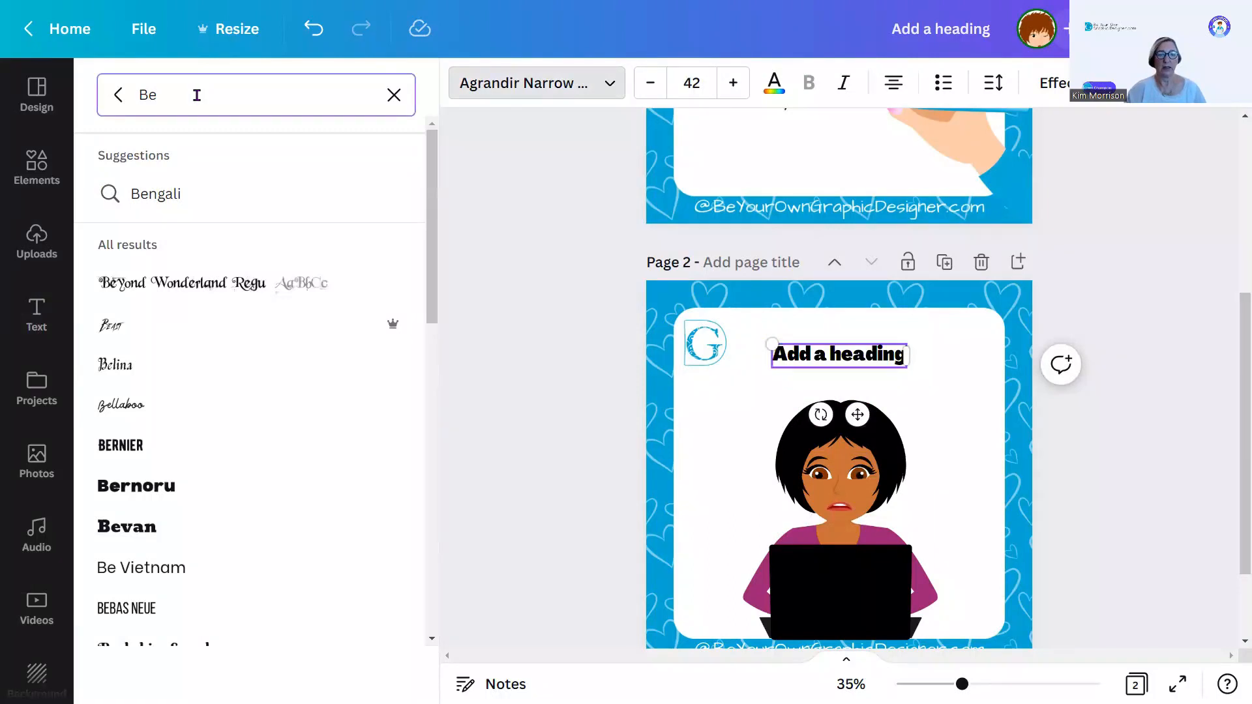
text(yon)
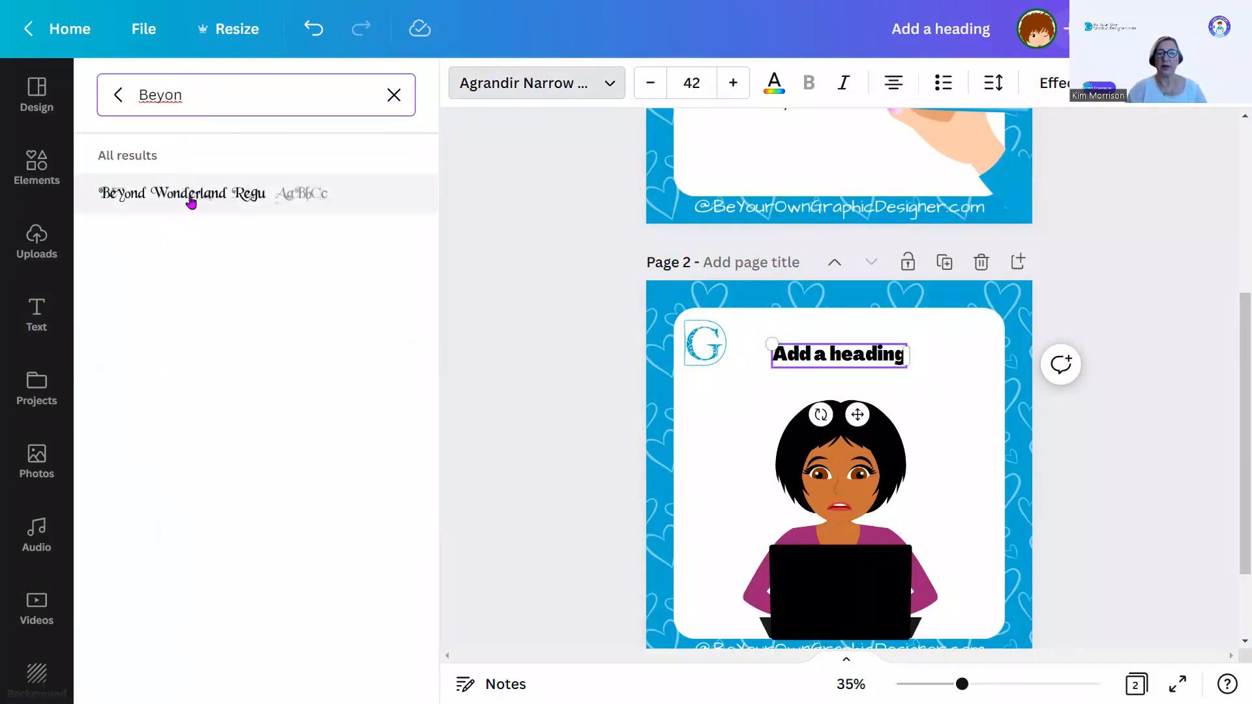
click(233, 204)
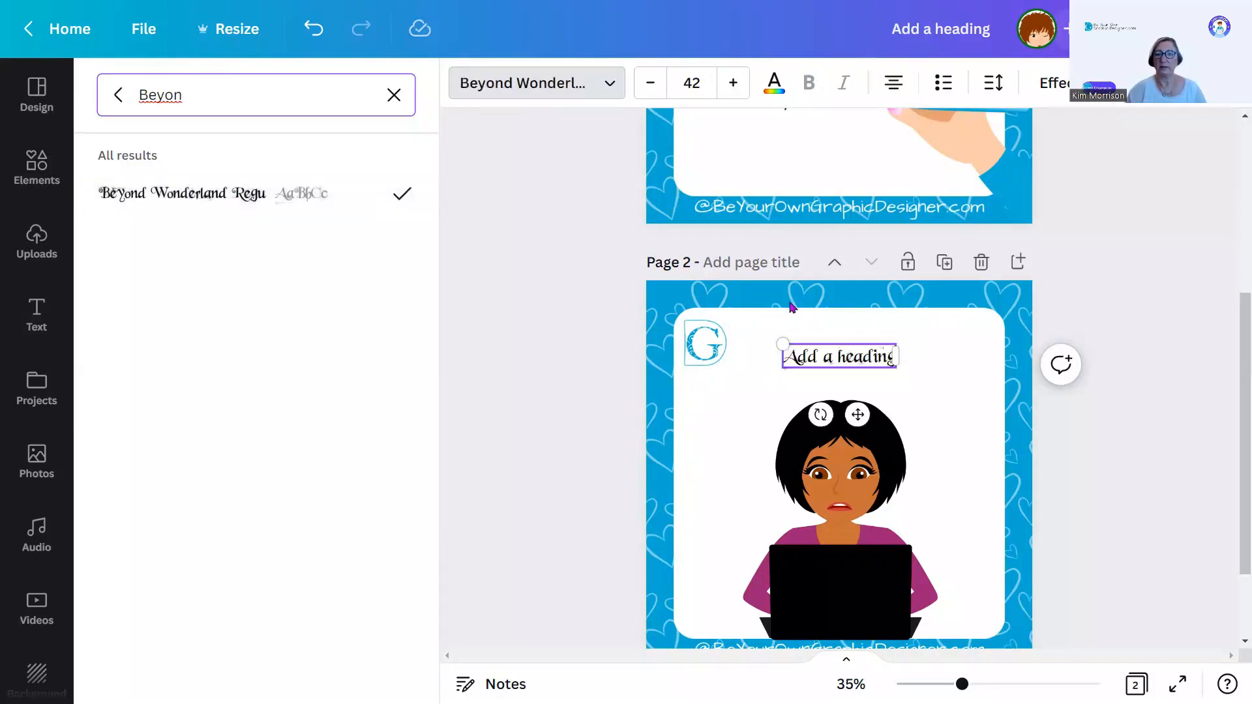
- Increase the heading's font size to 57
click(733, 83)
click(735, 84)
click(735, 84)
click(735, 83)
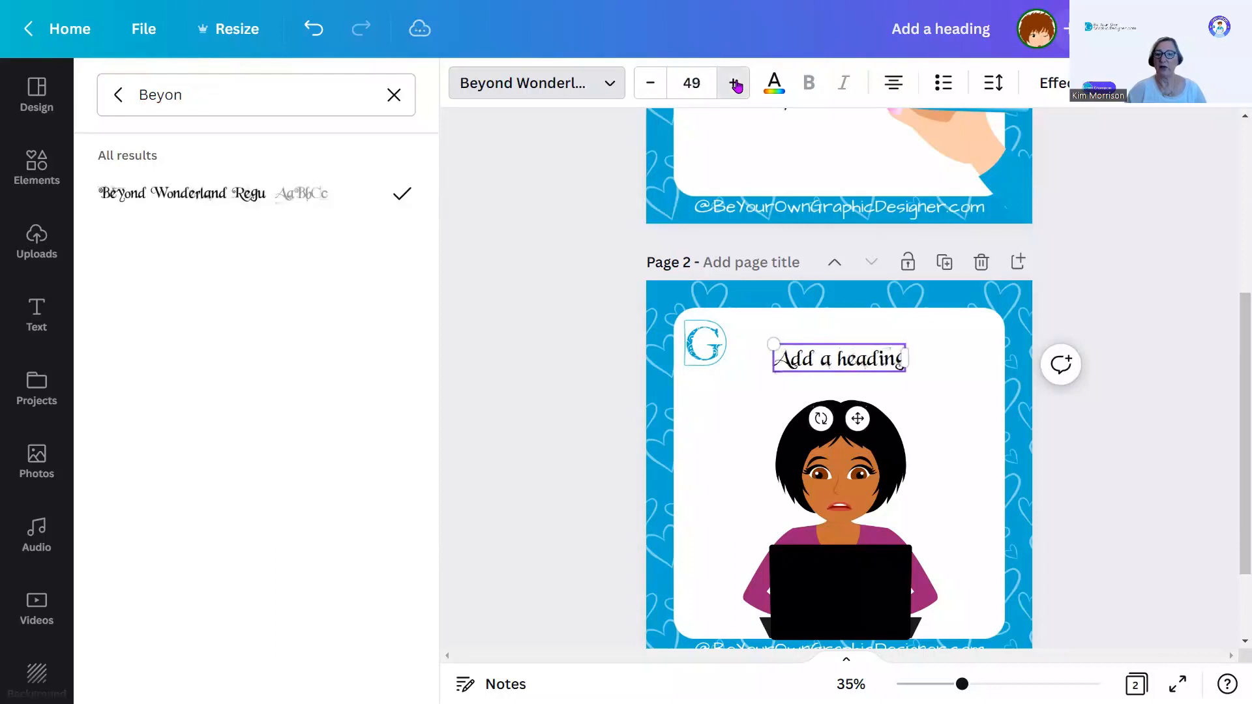
click(735, 84)
click(735, 84)
click(735, 83)
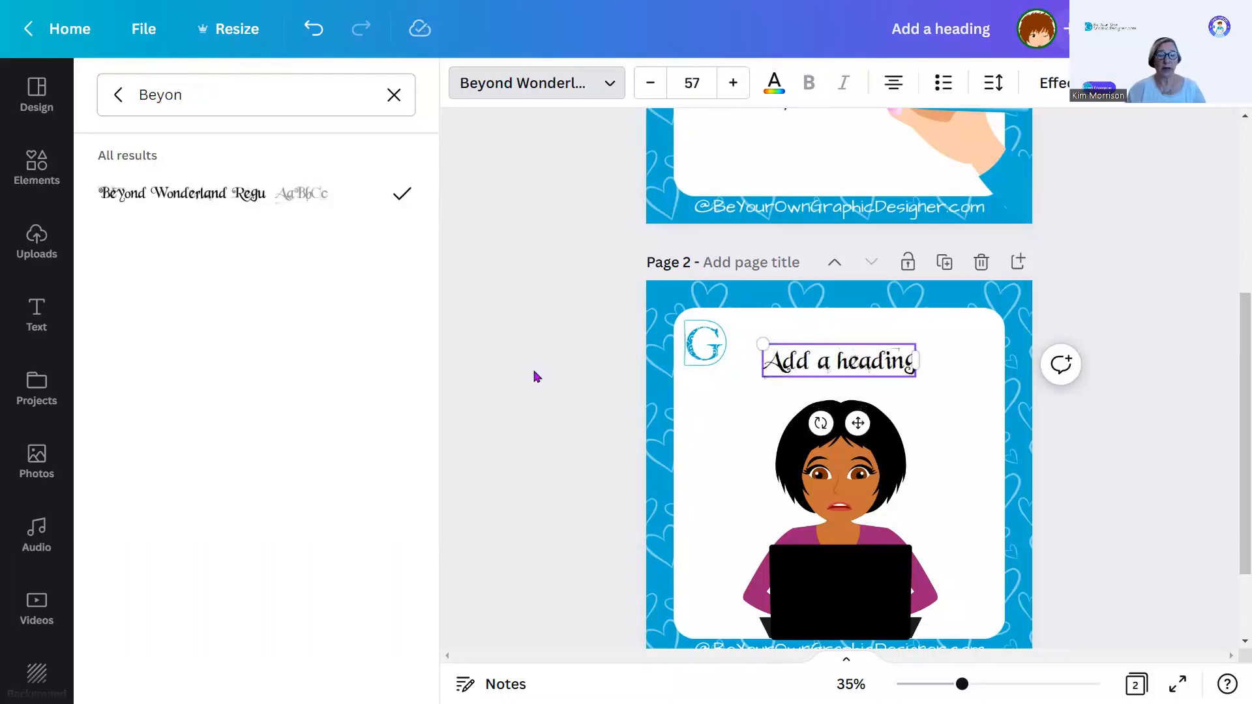